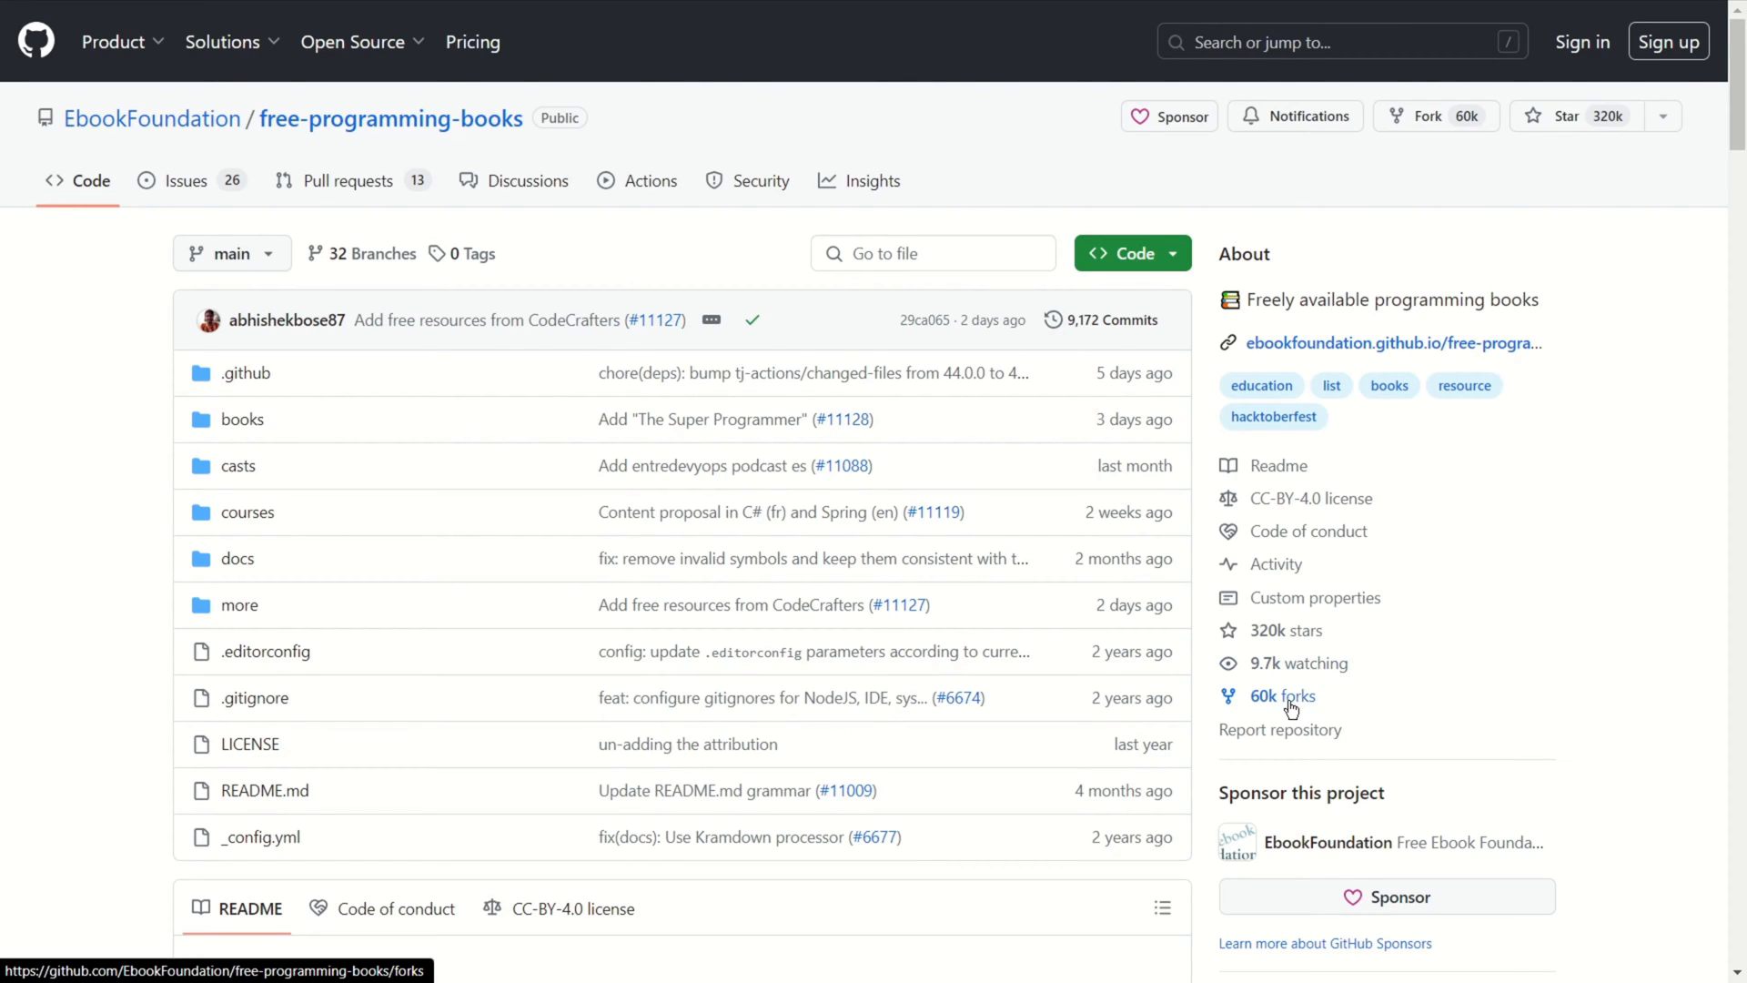
{"action": "mouse_move", "coordinate": [1737, 88]}
{"action": "left_mouse_down"}
{"action": "mouse_move", "coordinate": [1729, 795]}
{"action": "mouse_move", "coordinate": [1732, 499]}
{"action": "left_mouse_up"}
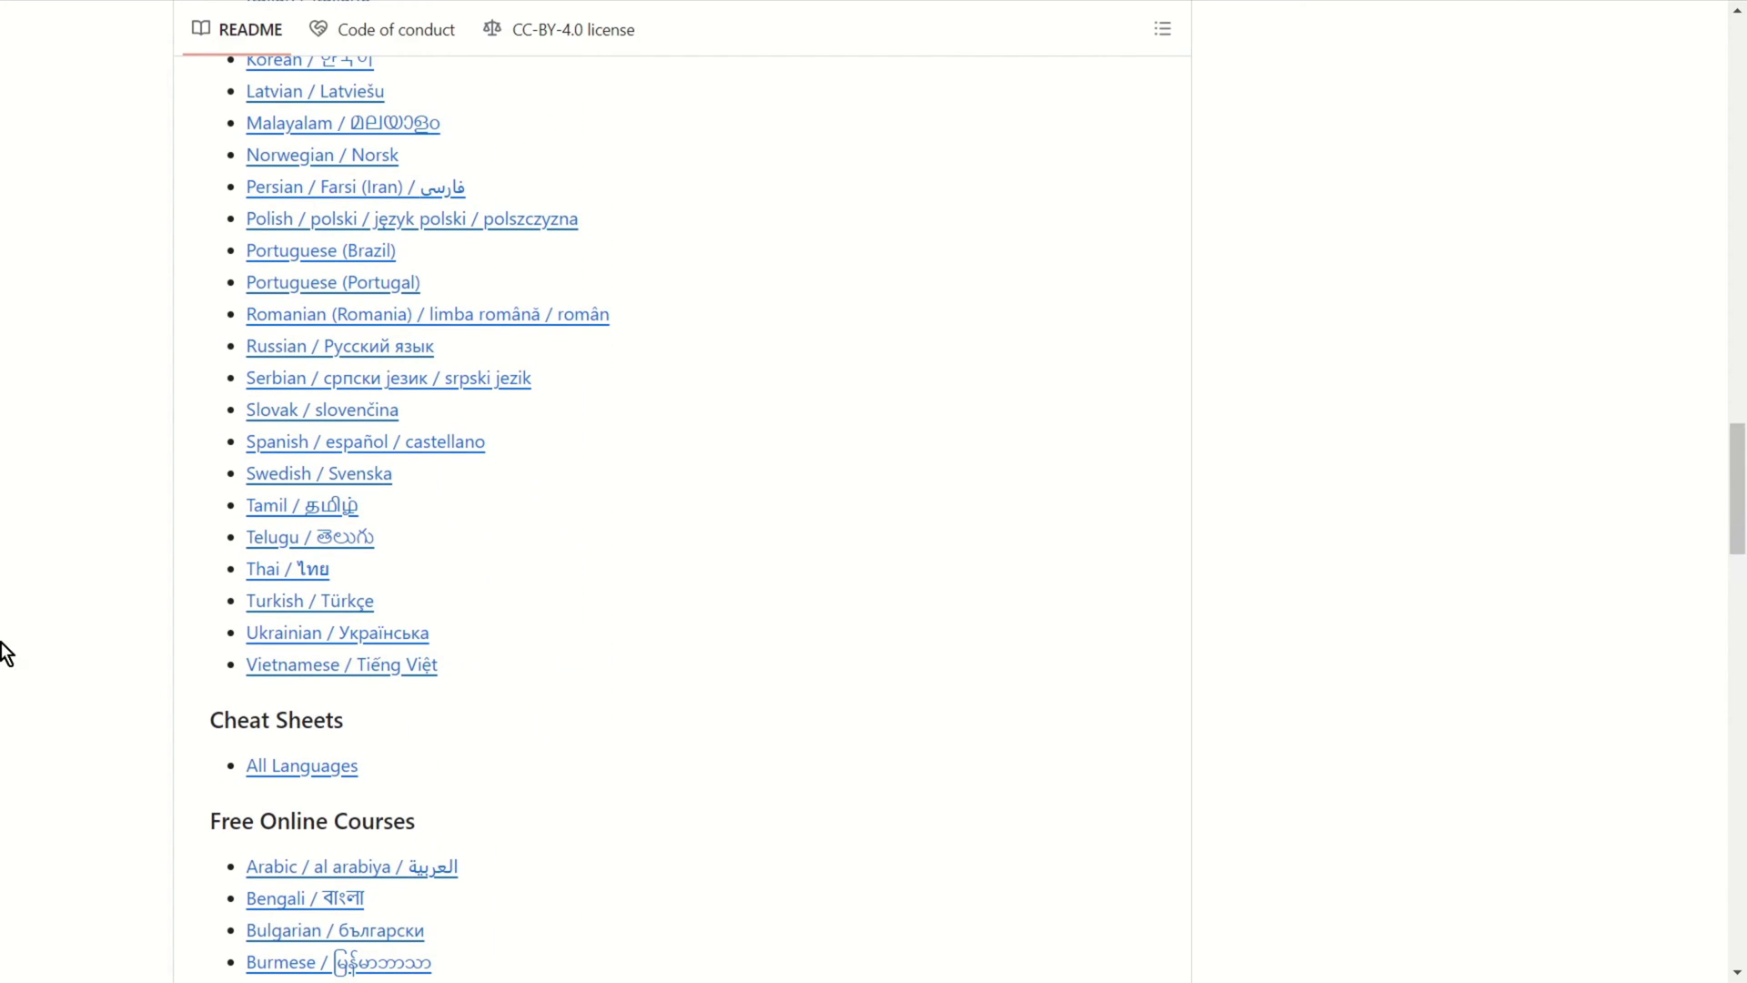
- Go to the All Languages cheat sheets list and jump to its Ansible entry
{"action": "left_click", "coordinate": [303, 767]}
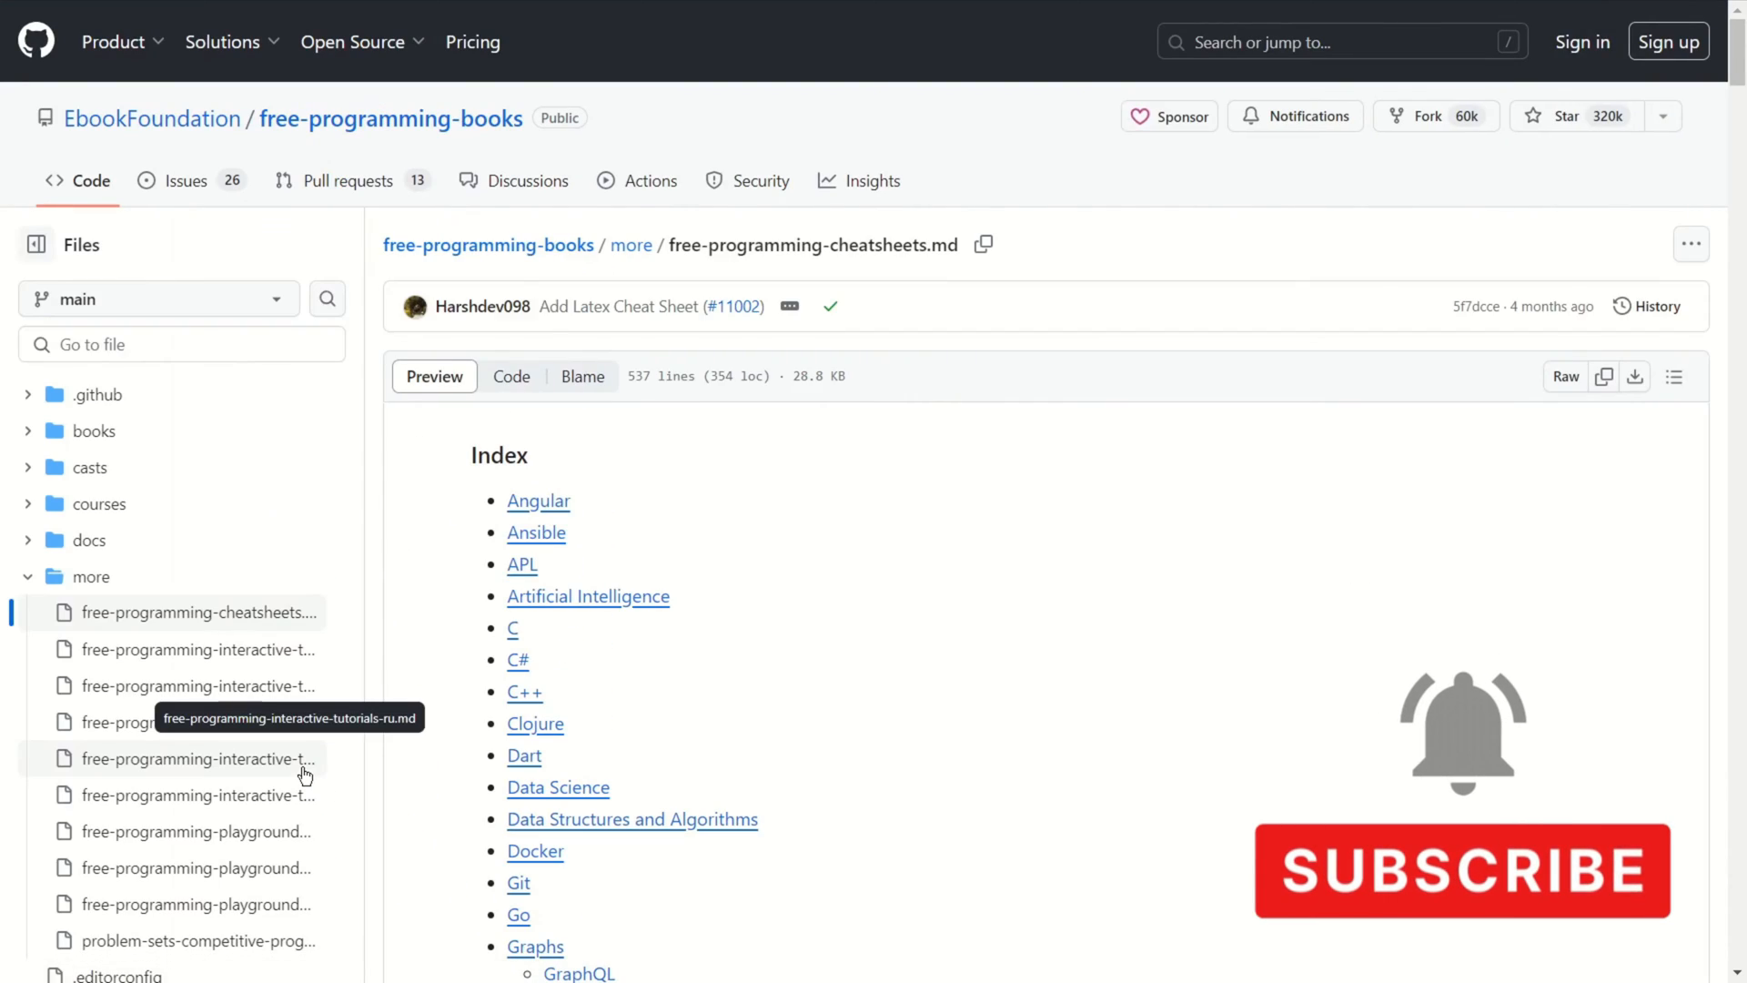
{"action": "left_click", "coordinate": [537, 532]}
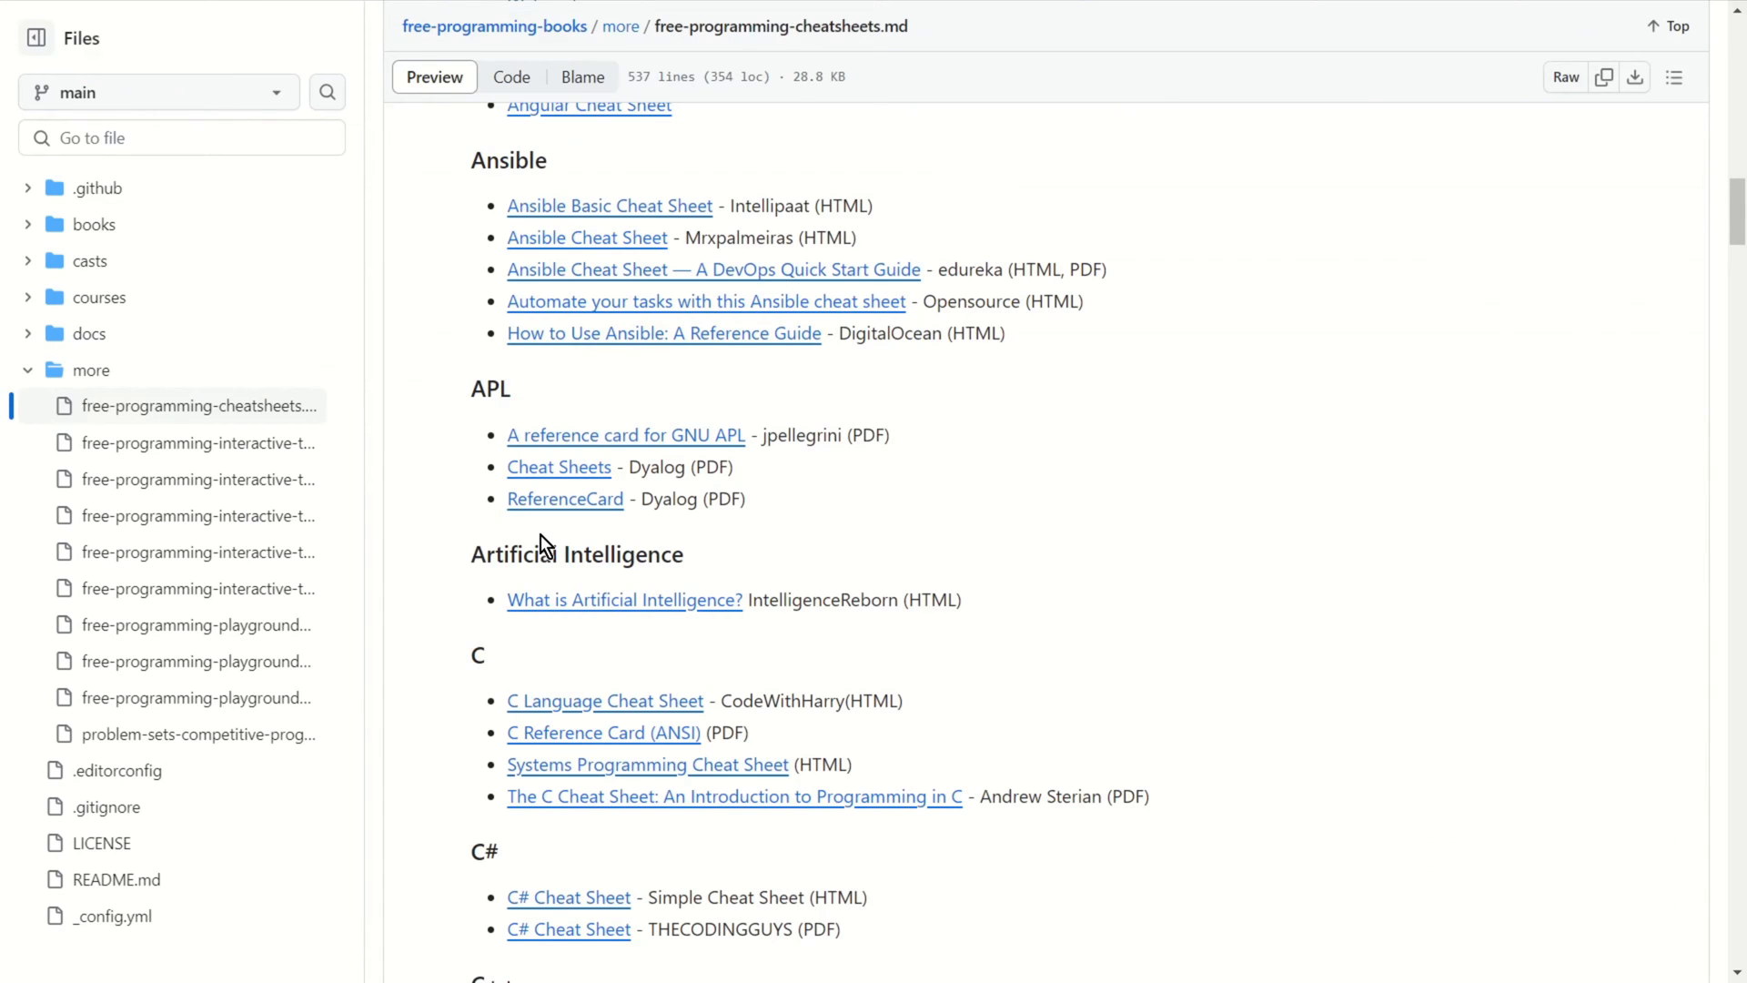
- Follow the Ansible Basic Cheat Sheet link to Intellipaat's article and skim it
{"action": "left_click", "coordinate": [652, 206]}
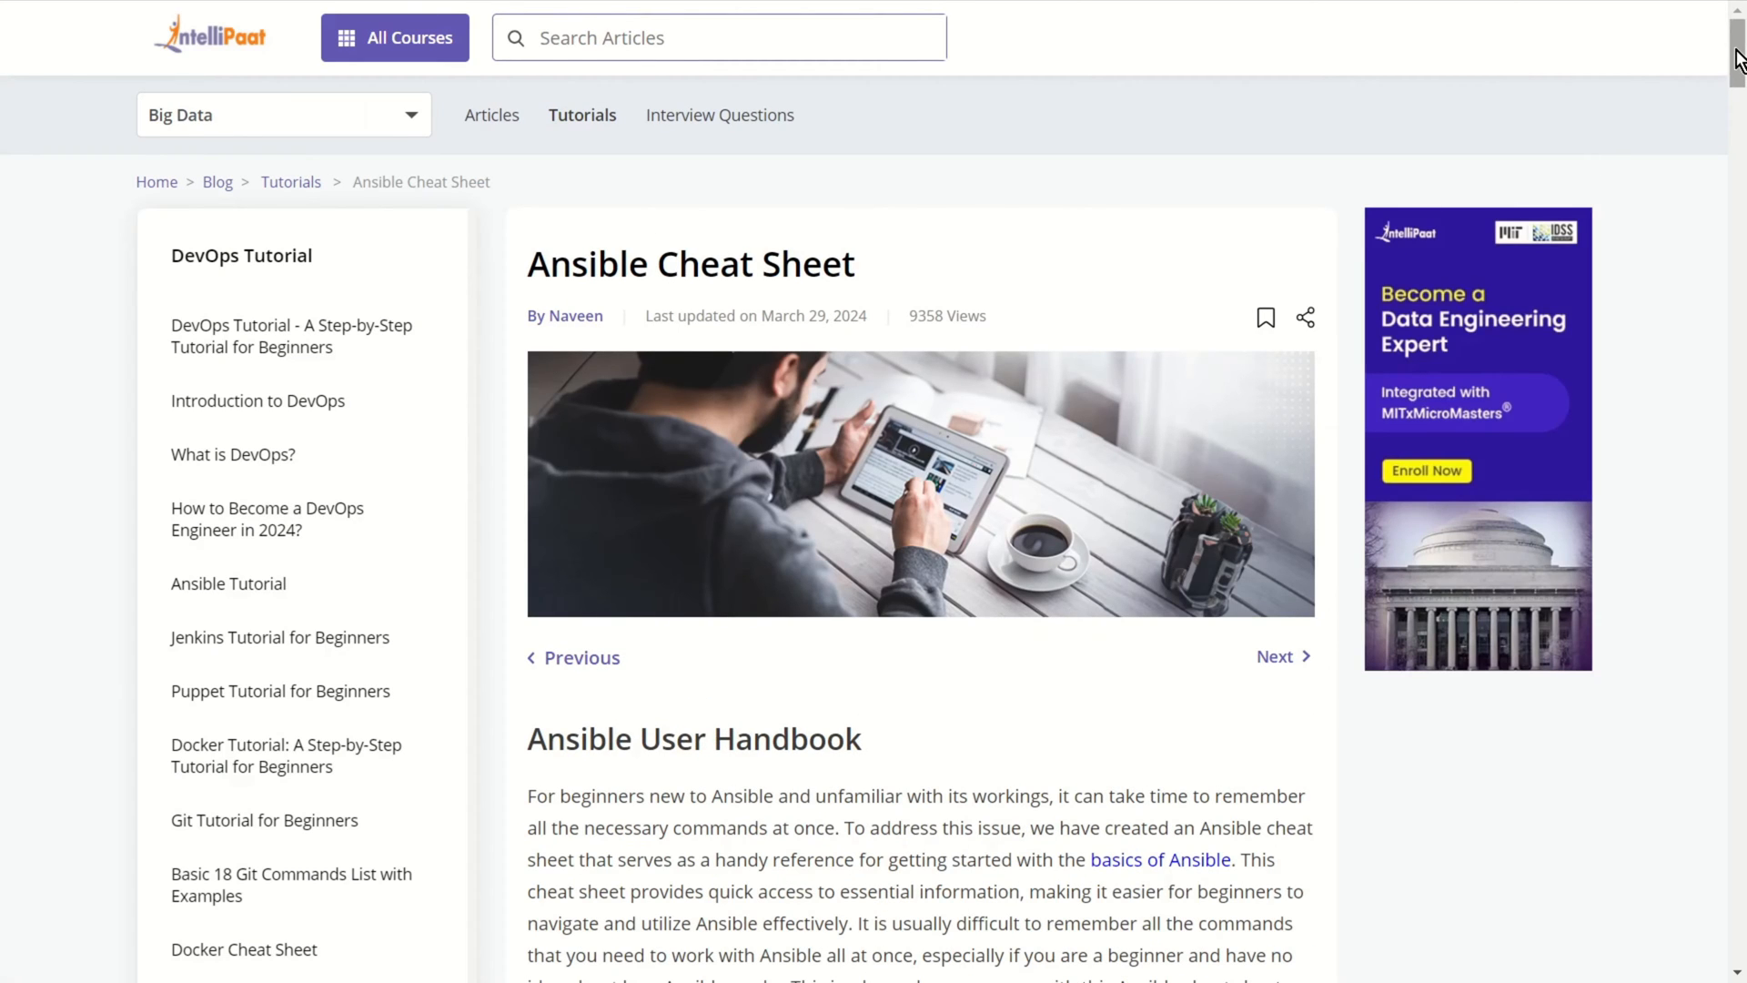
{"action": "left_click_drag", "start_coordinate": [1738, 54], "coordinate": [1738, 458]}
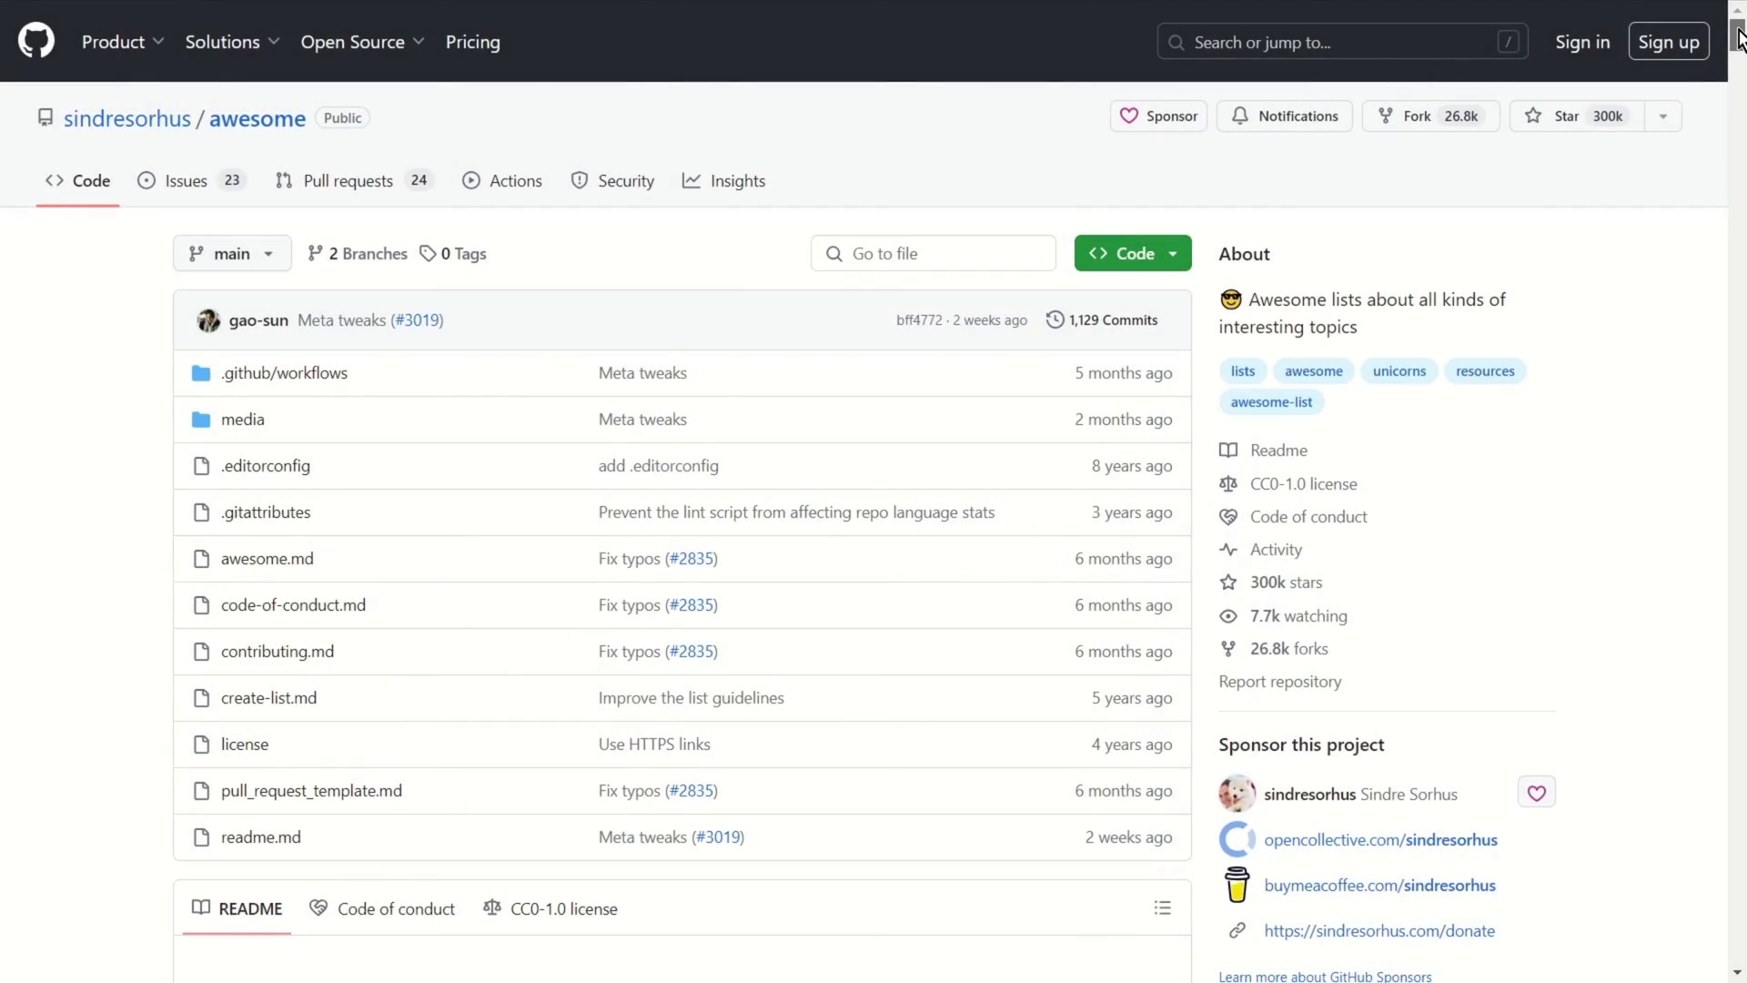
{"action": "left_click_drag", "start_coordinate": [1737, 34], "coordinate": [1739, 178]}
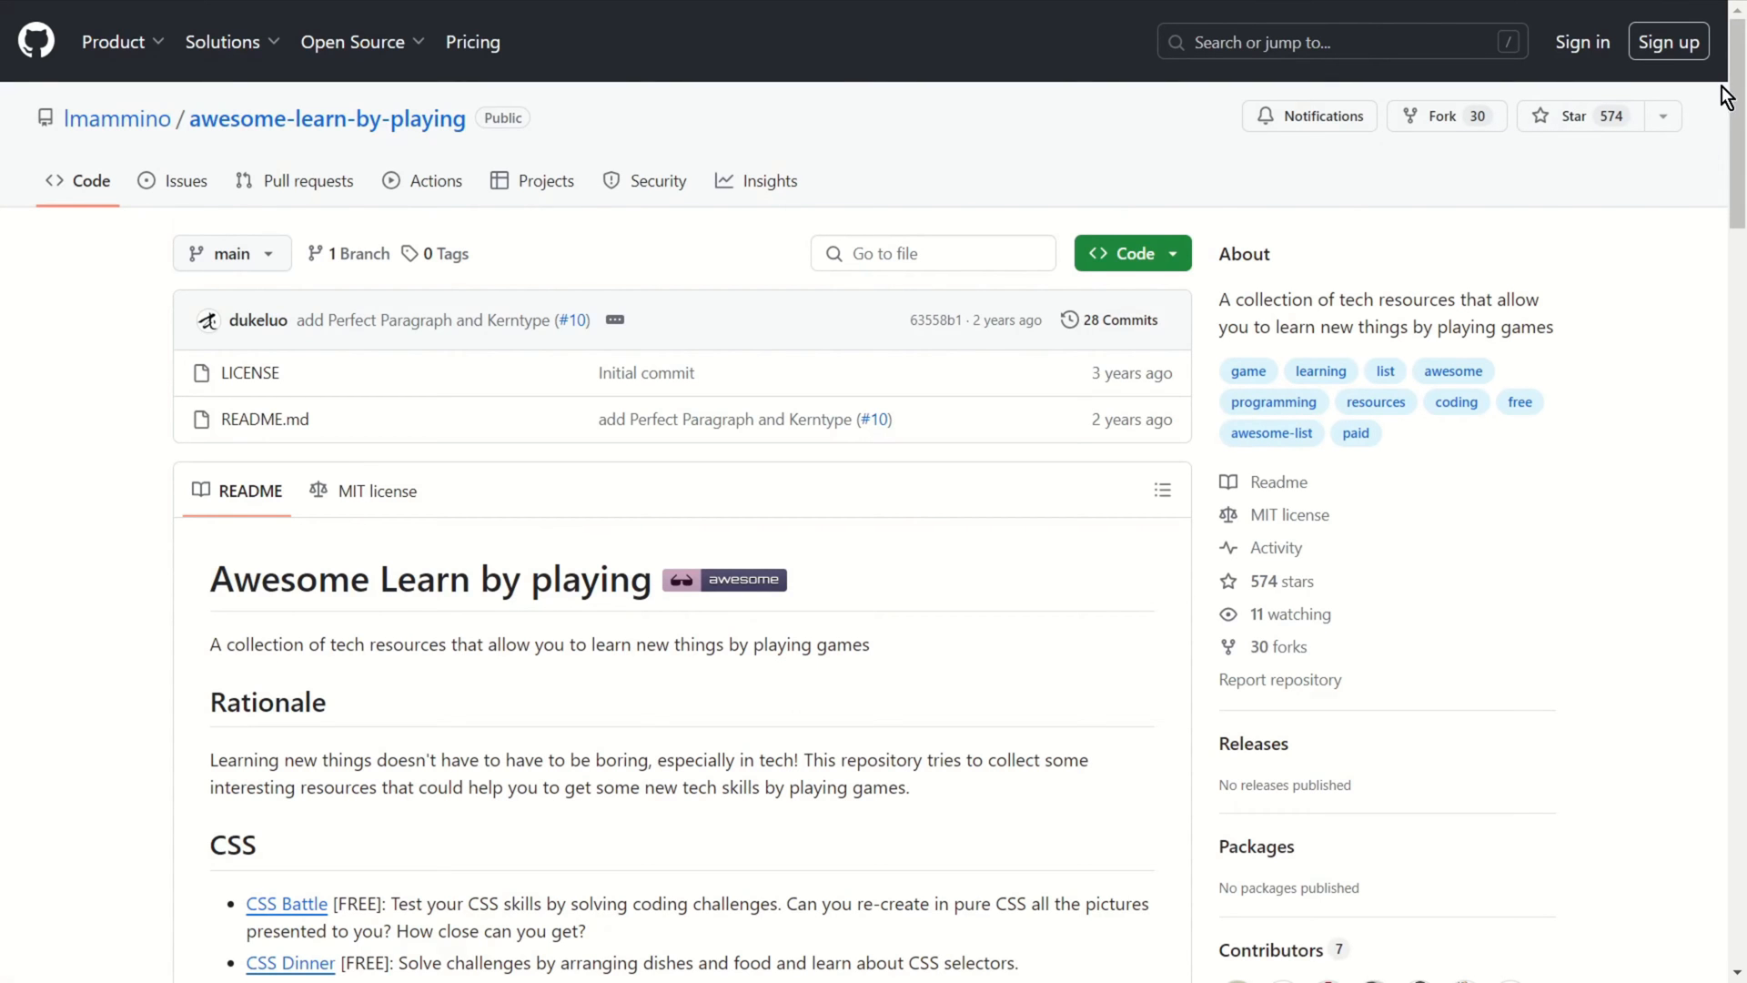
{"action": "left_click_drag", "start_coordinate": [1737, 55], "coordinate": [1707, 442]}
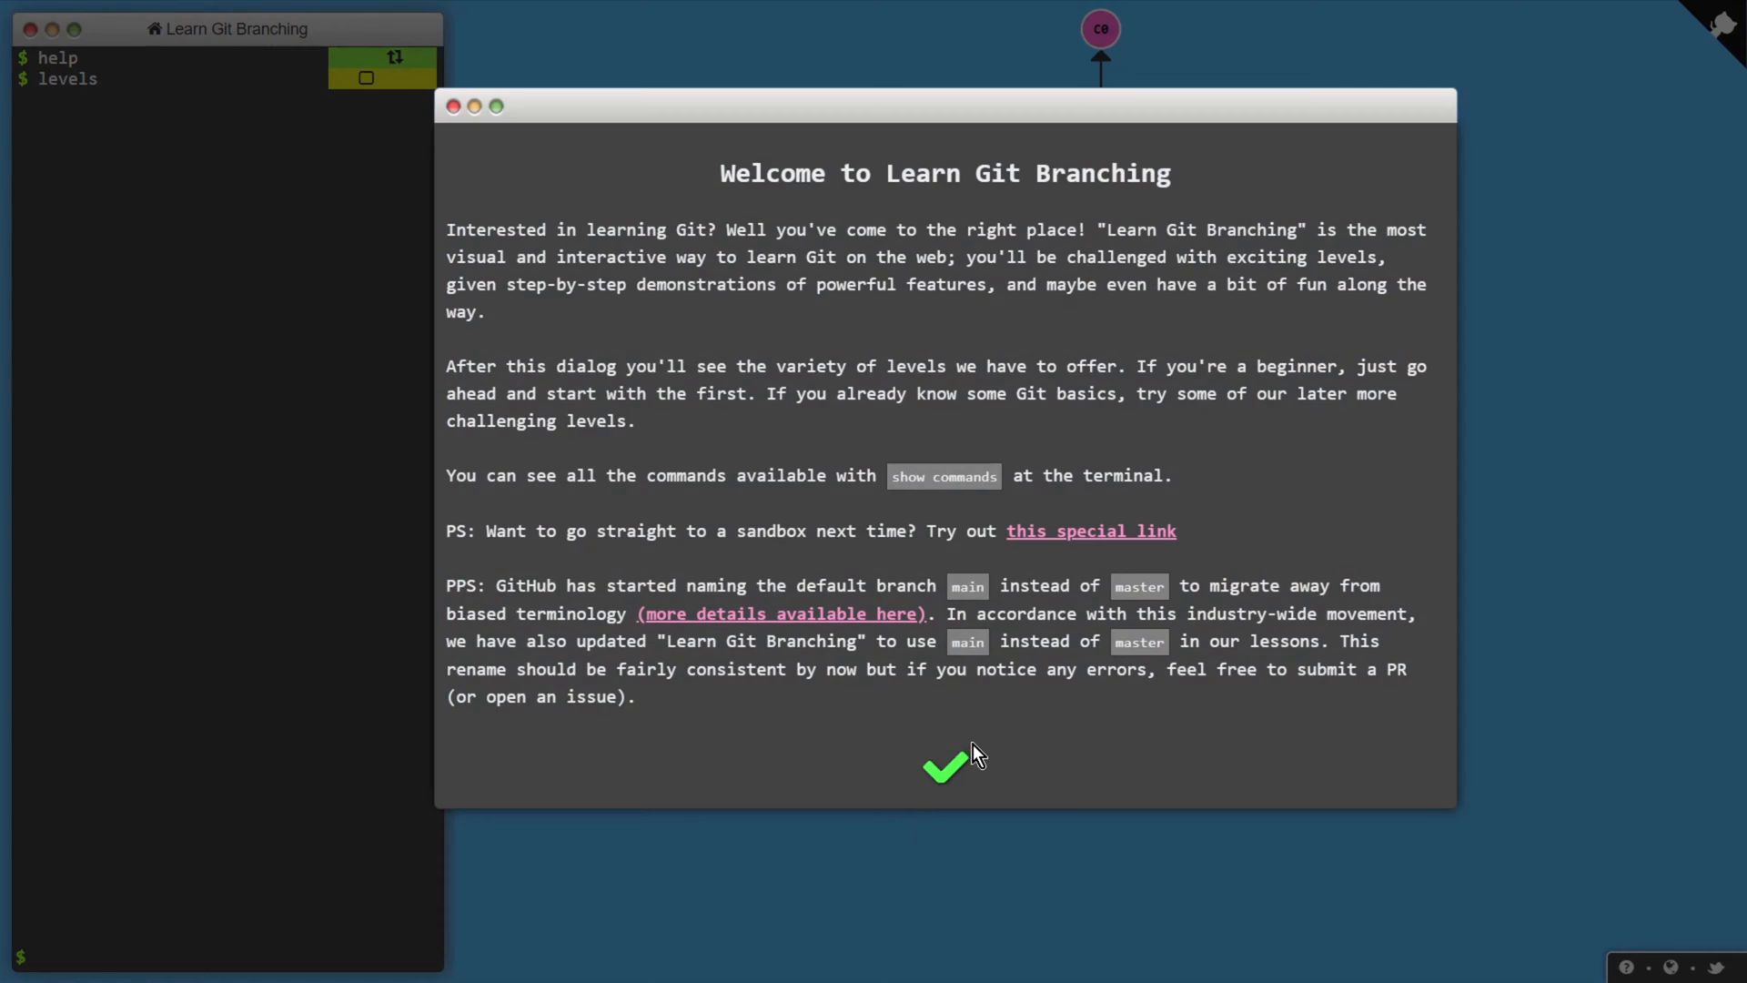
- Dismiss the welcome message and start Introduction Sequence level 2, Branching in Git
{"action": "left_click", "coordinate": [955, 775]}
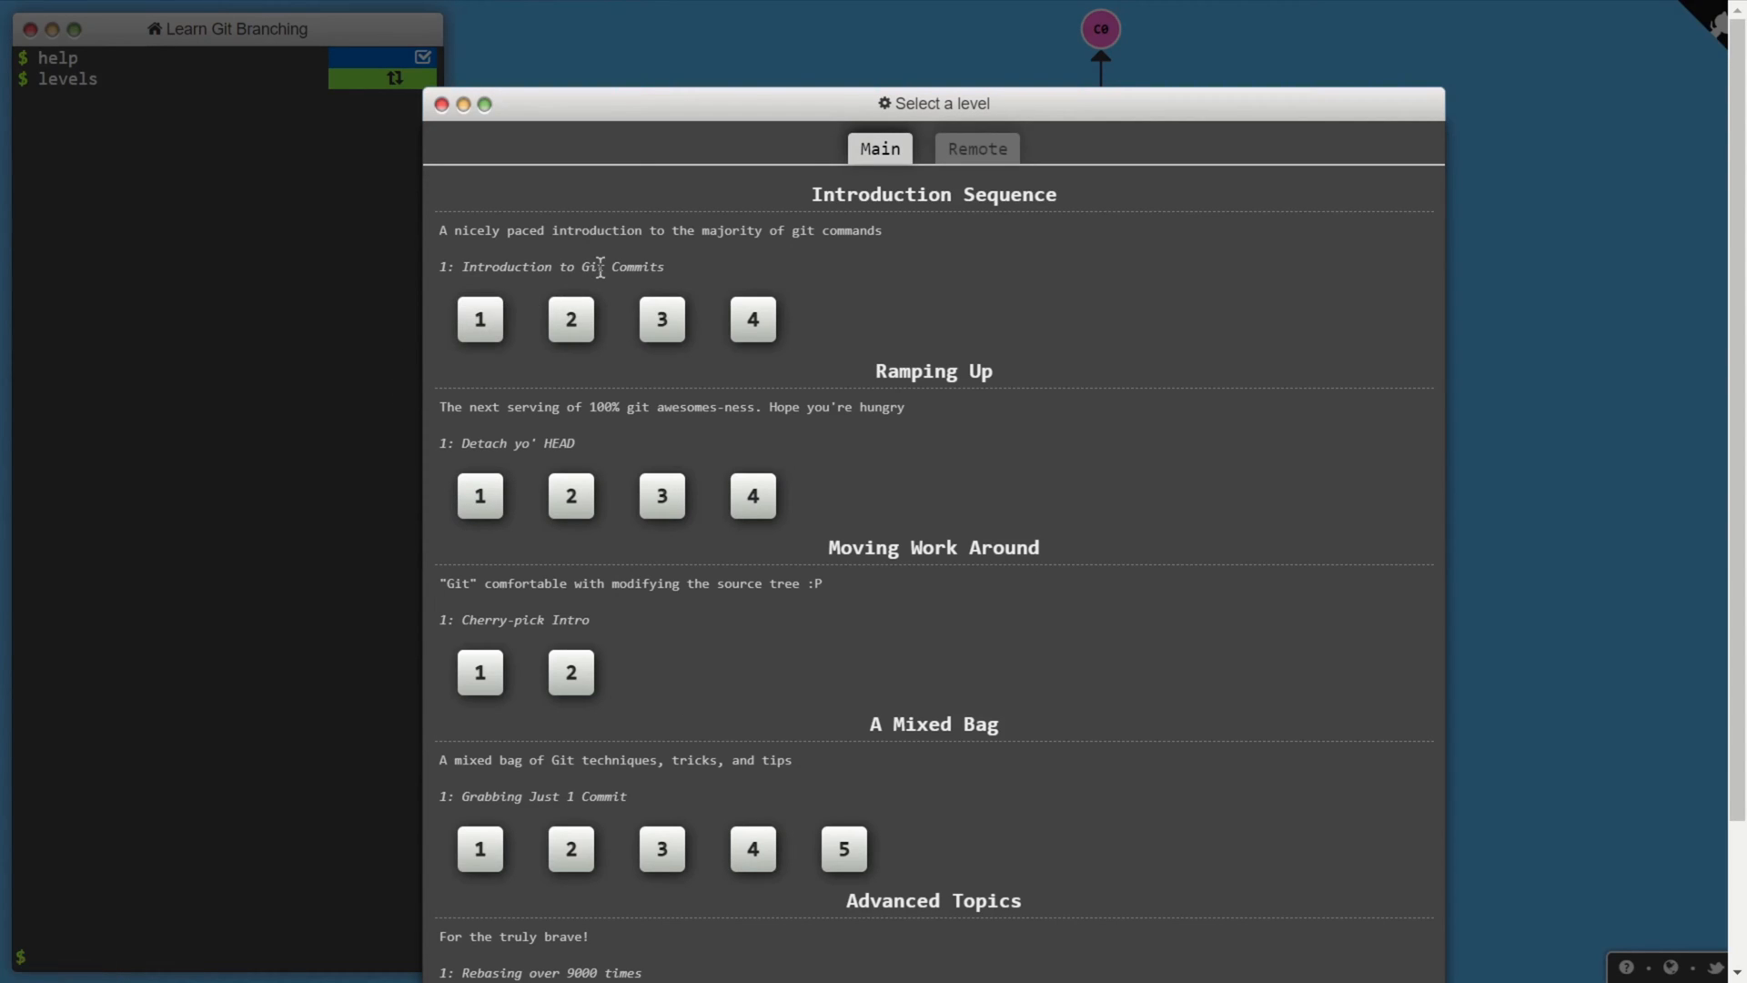
{"action": "left_click", "coordinate": [571, 320]}
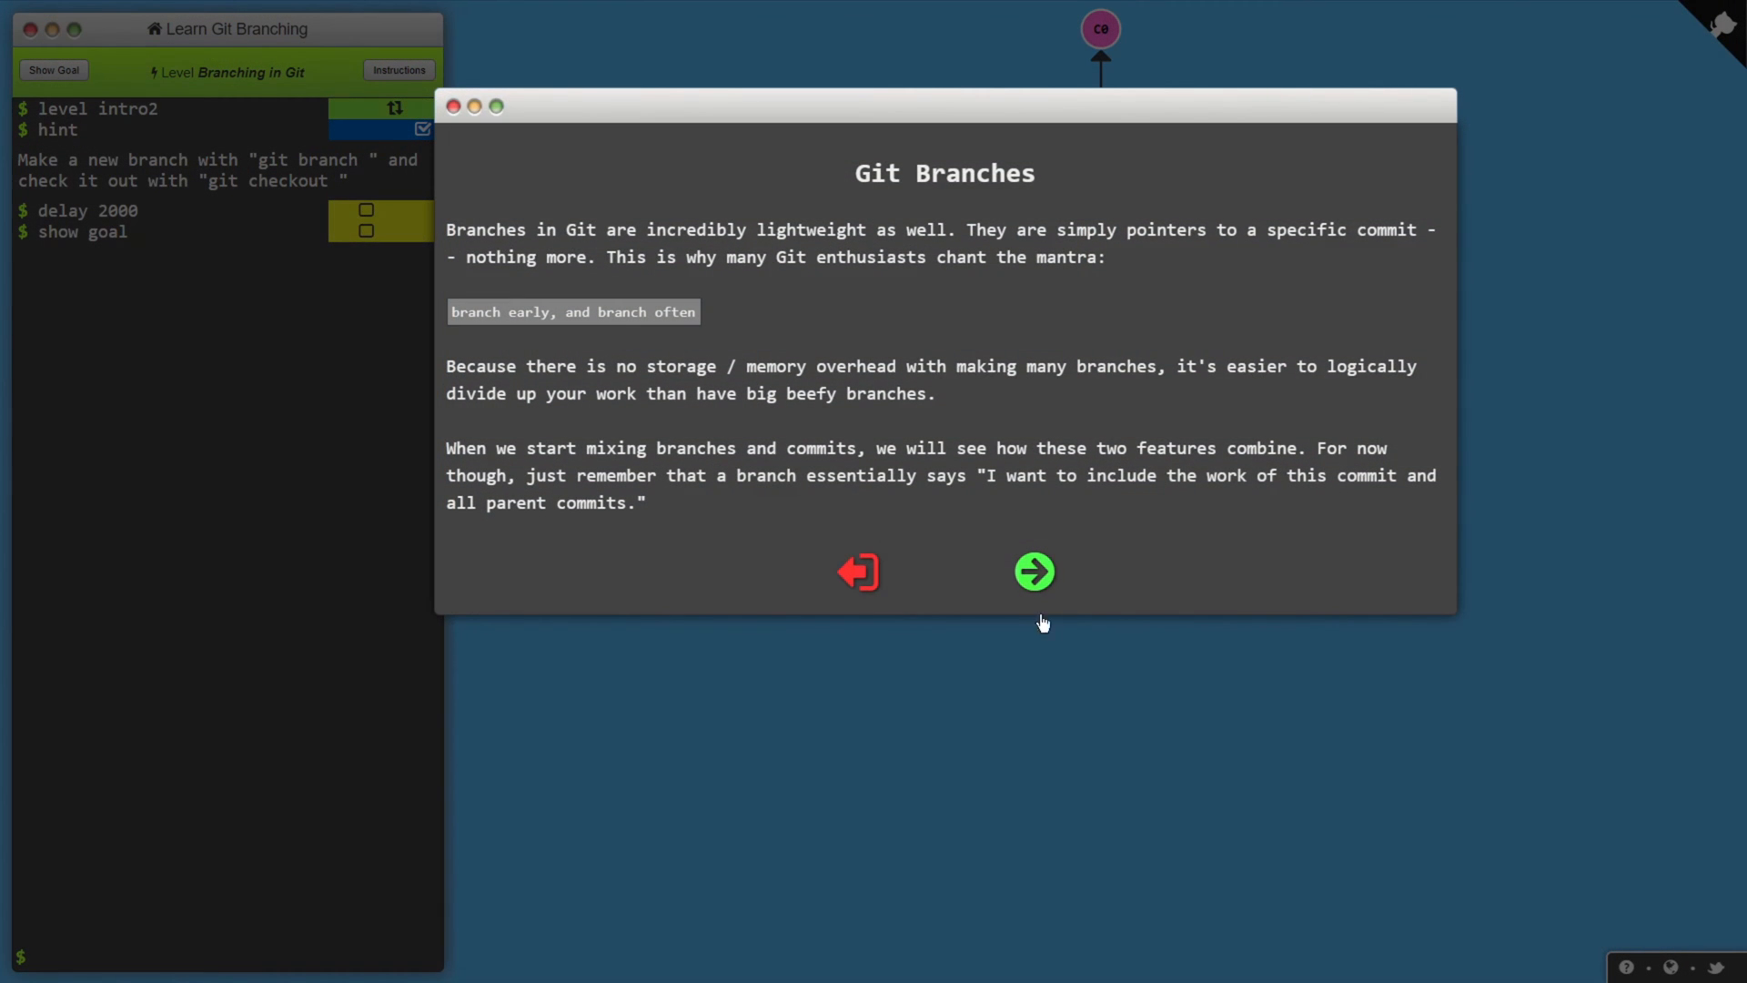
{"action": "left_click", "coordinate": [1036, 571]}
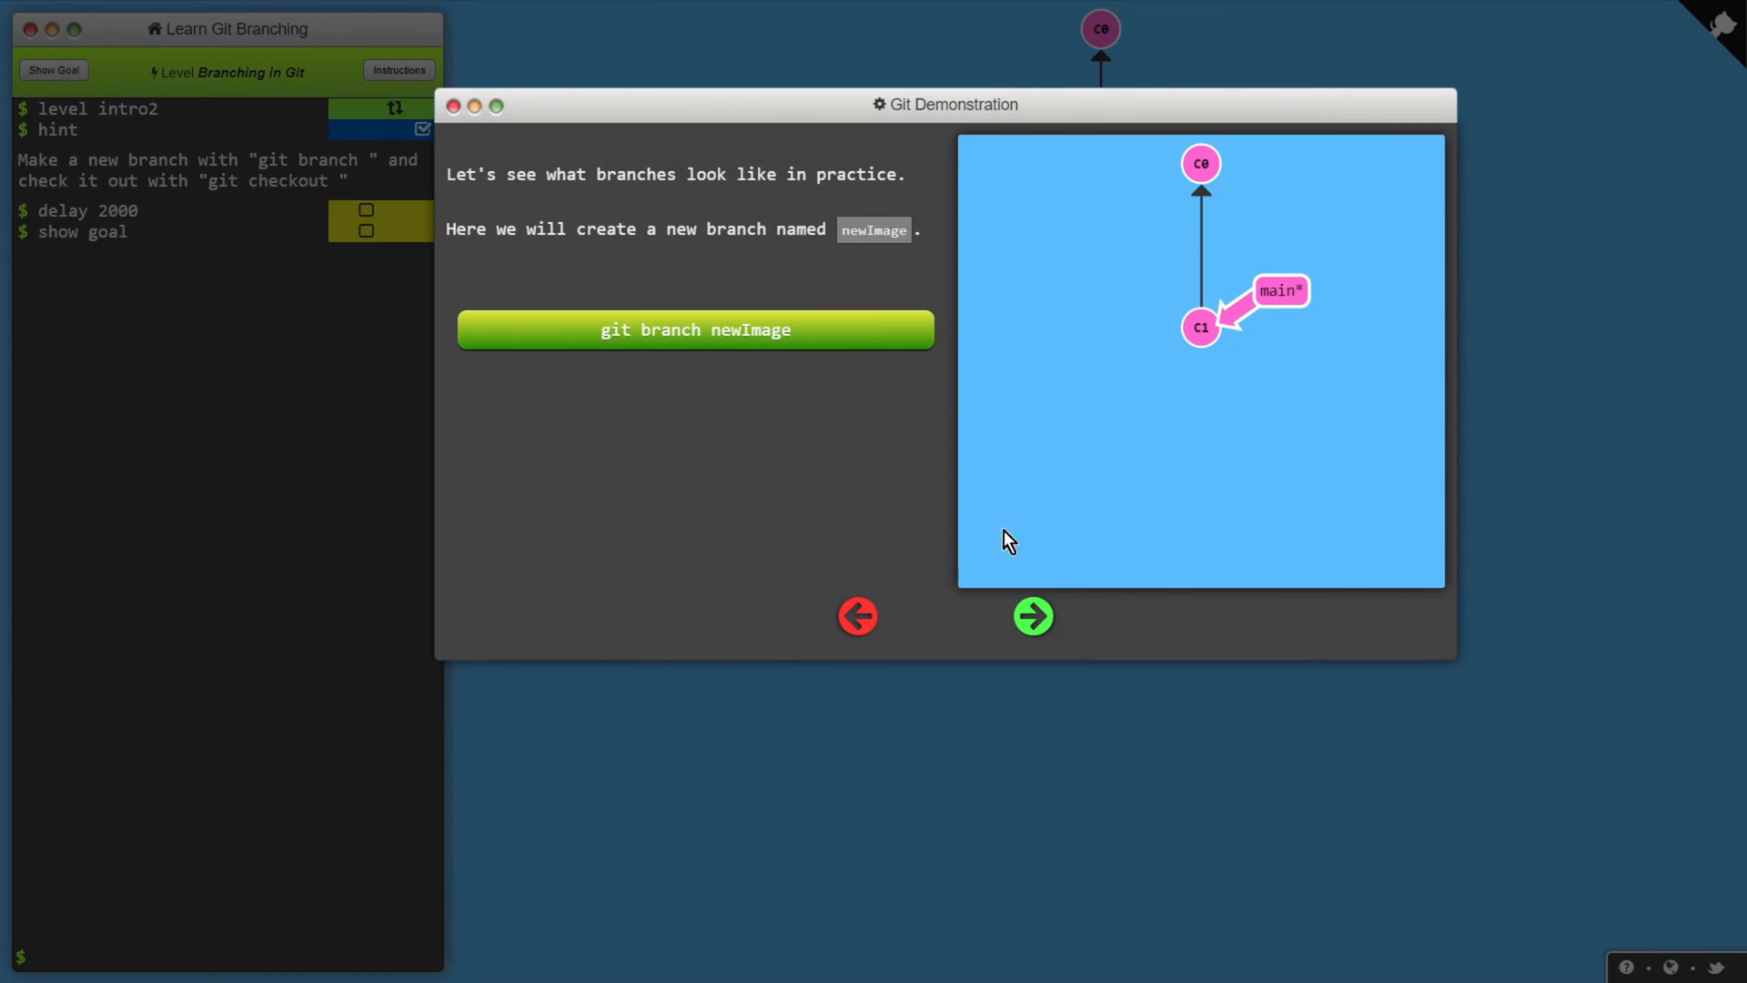
- Step through the newImage branch, commit and checkout demos until the bugFix practice goal appears
{"action": "left_click", "coordinate": [816, 333]}
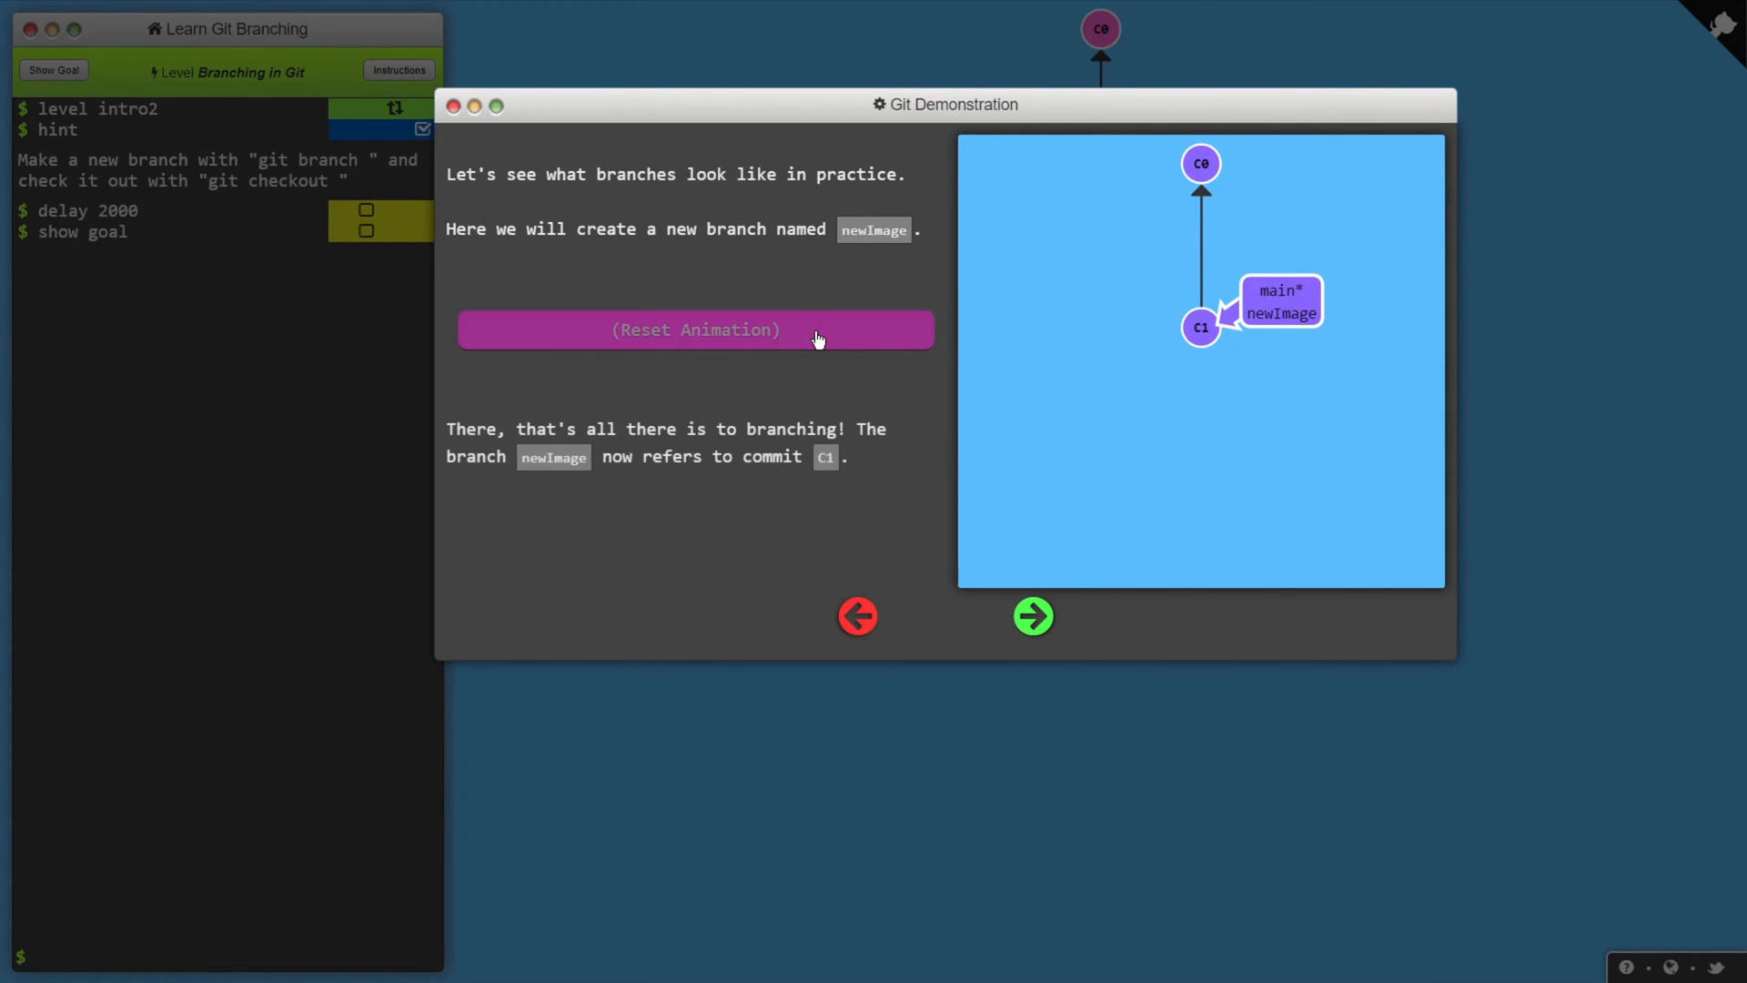
{"action": "left_click", "coordinate": [1033, 618]}
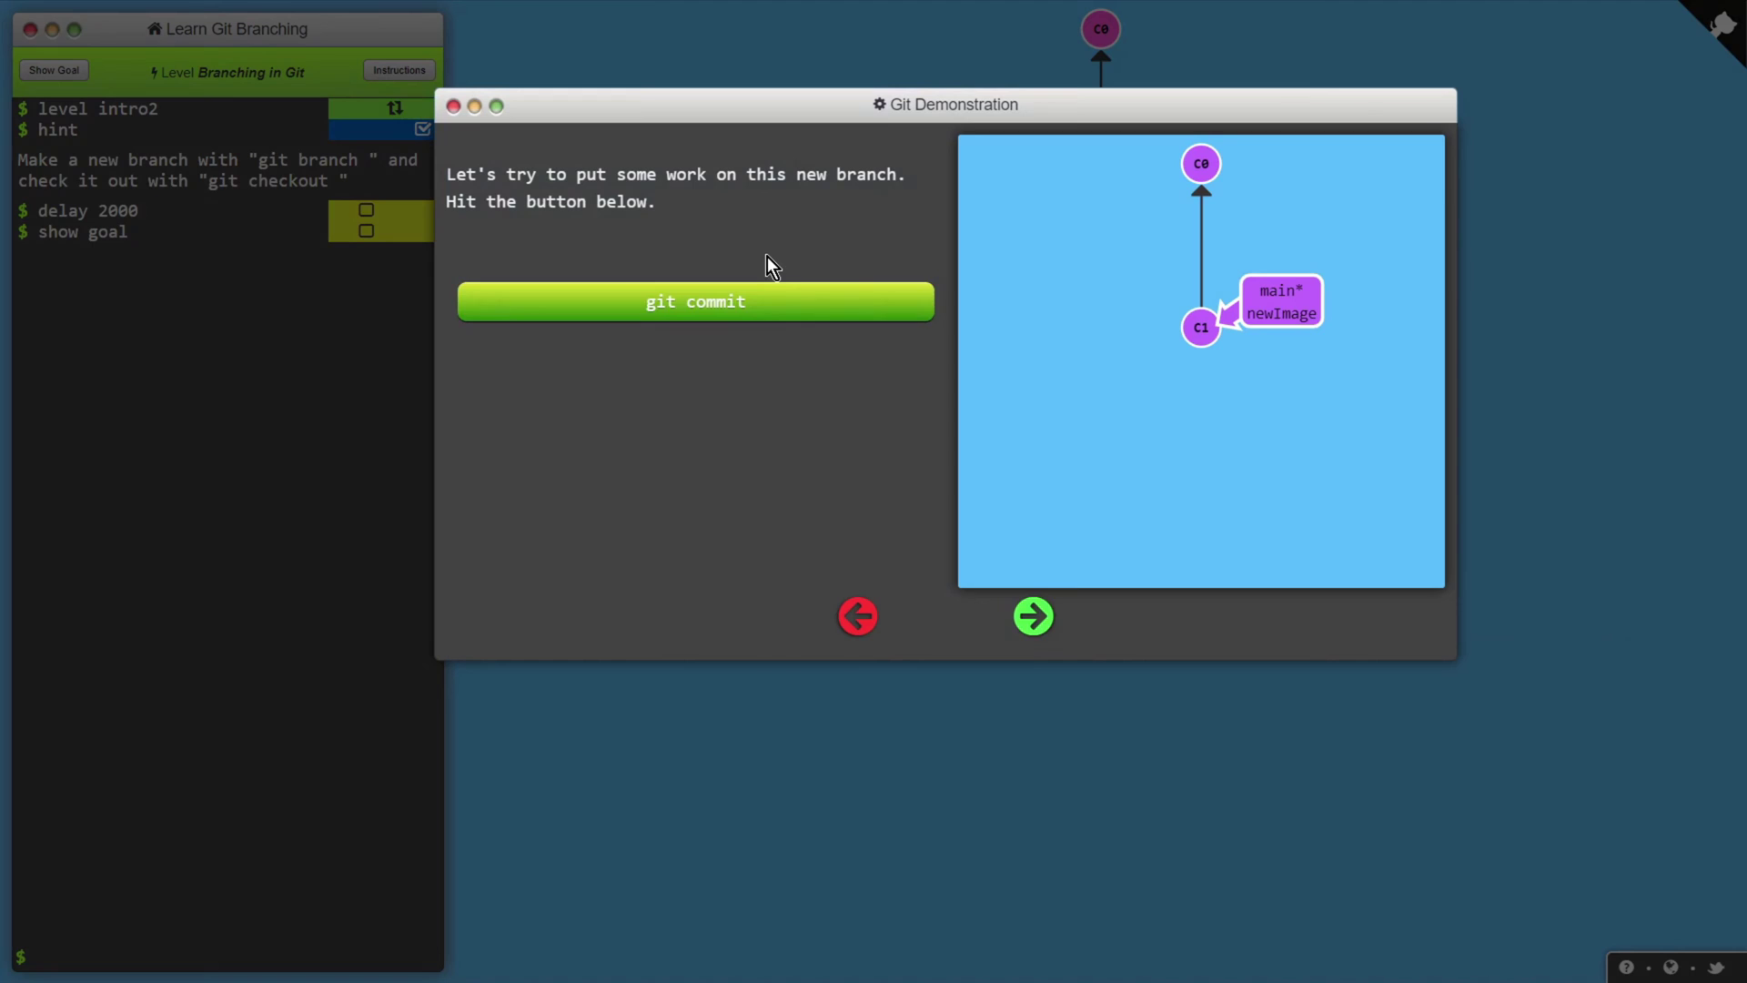
{"action": "left_click", "coordinate": [771, 301]}
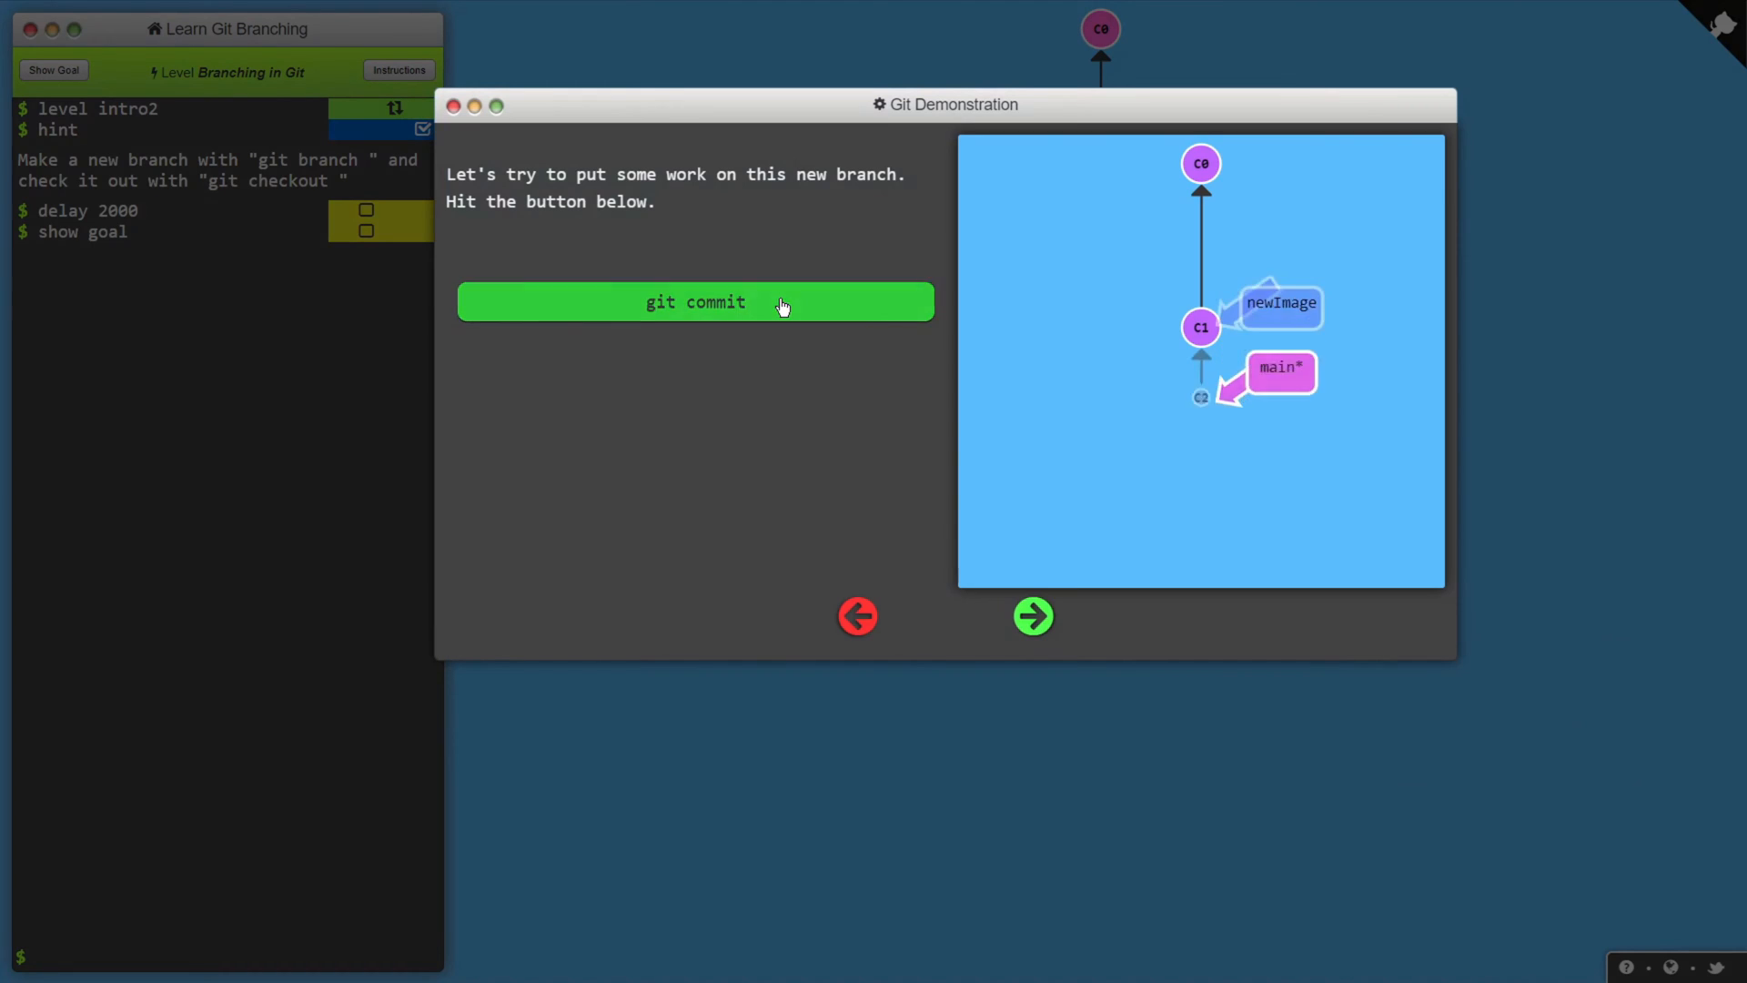
{"action": "left_click", "coordinate": [1033, 617]}
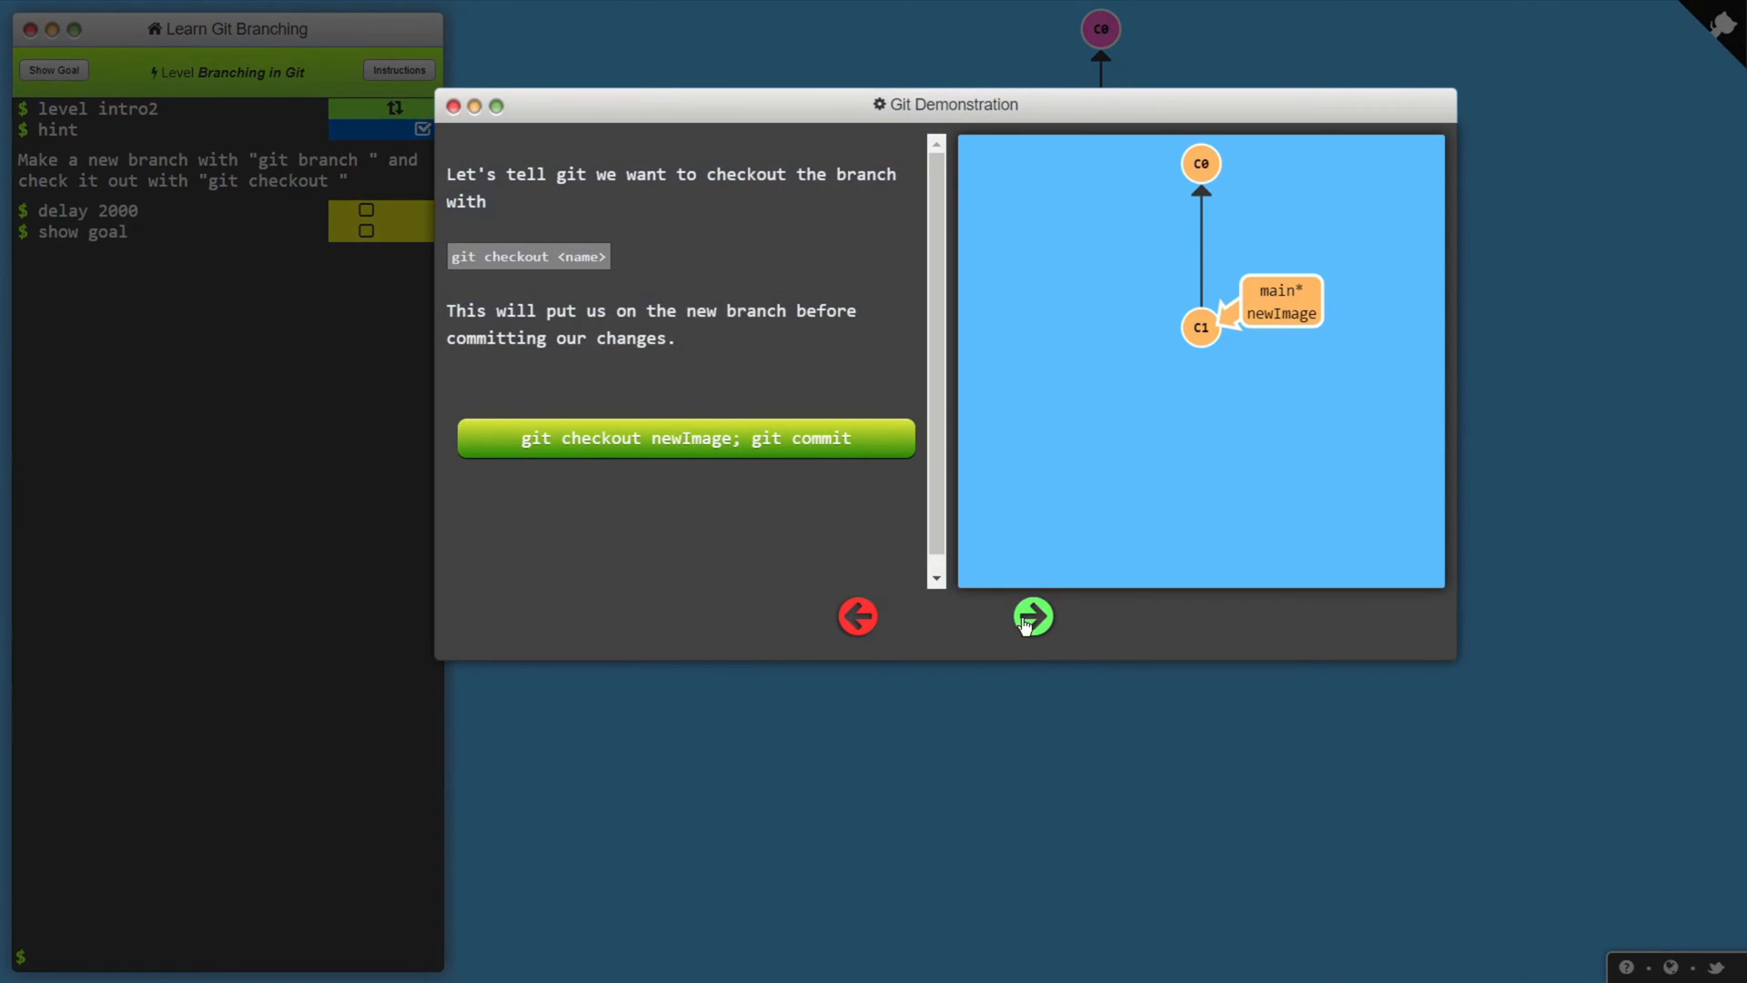
{"action": "left_click", "coordinate": [814, 452]}
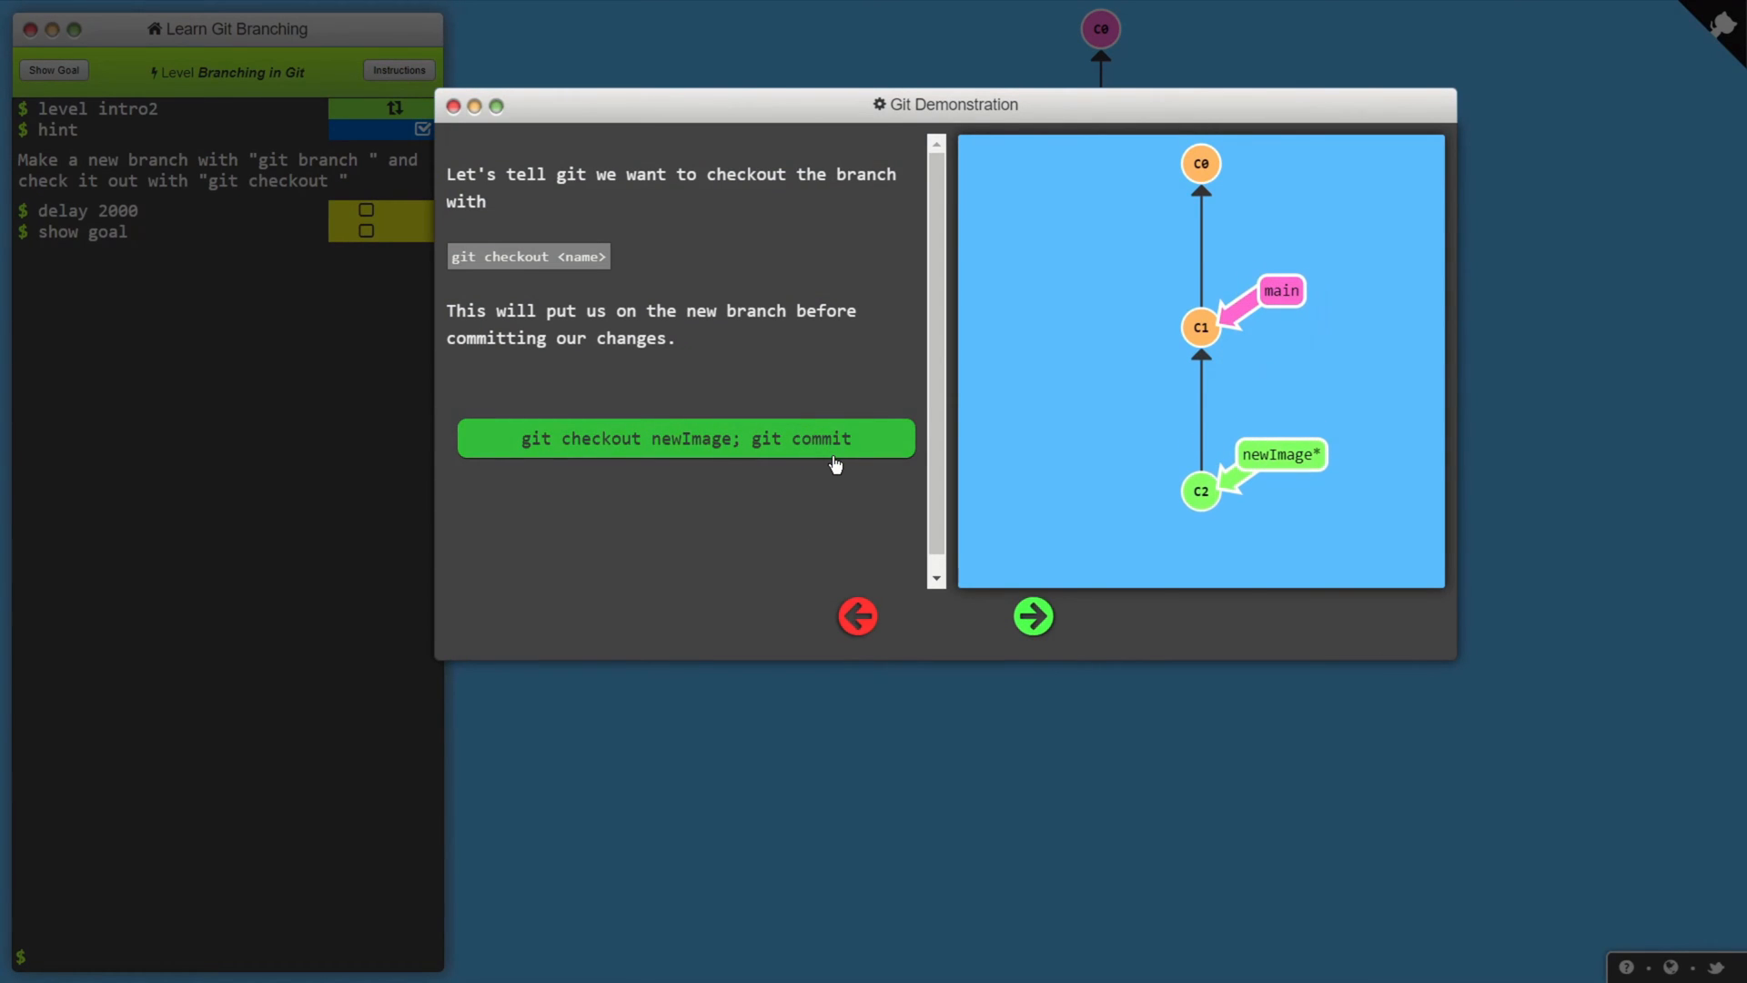
{"action": "left_click", "coordinate": [1033, 617]}
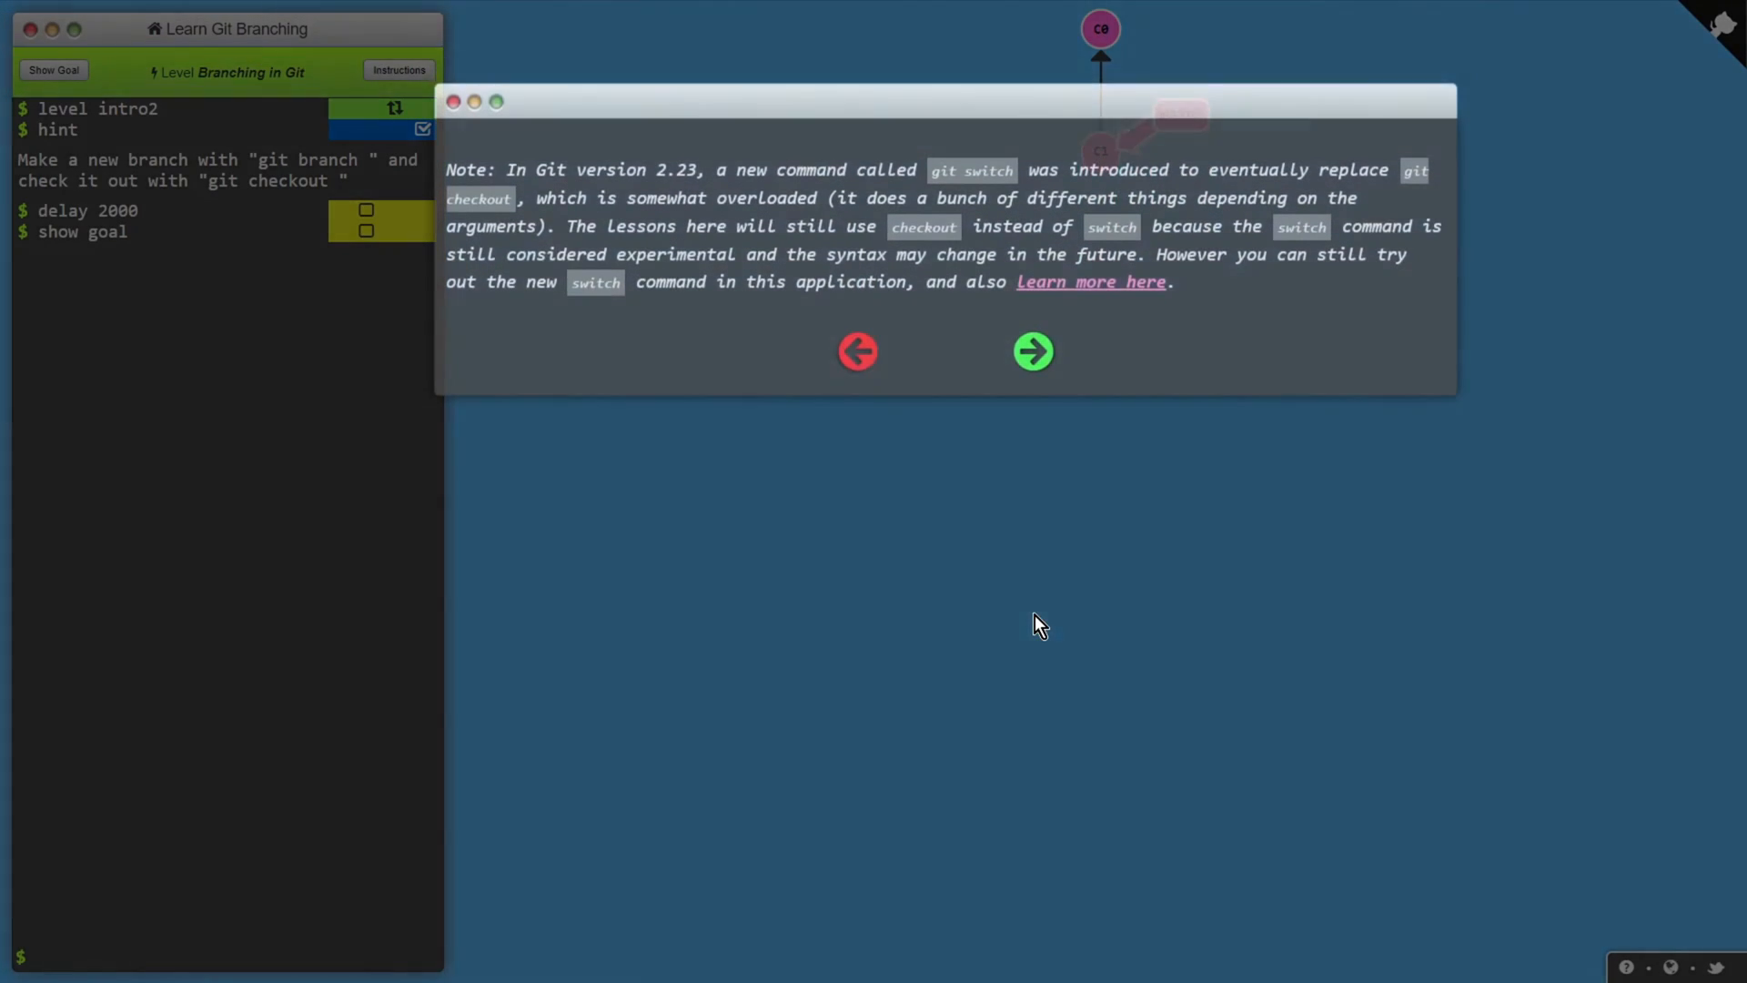
{"action": "left_click", "coordinate": [1031, 353]}
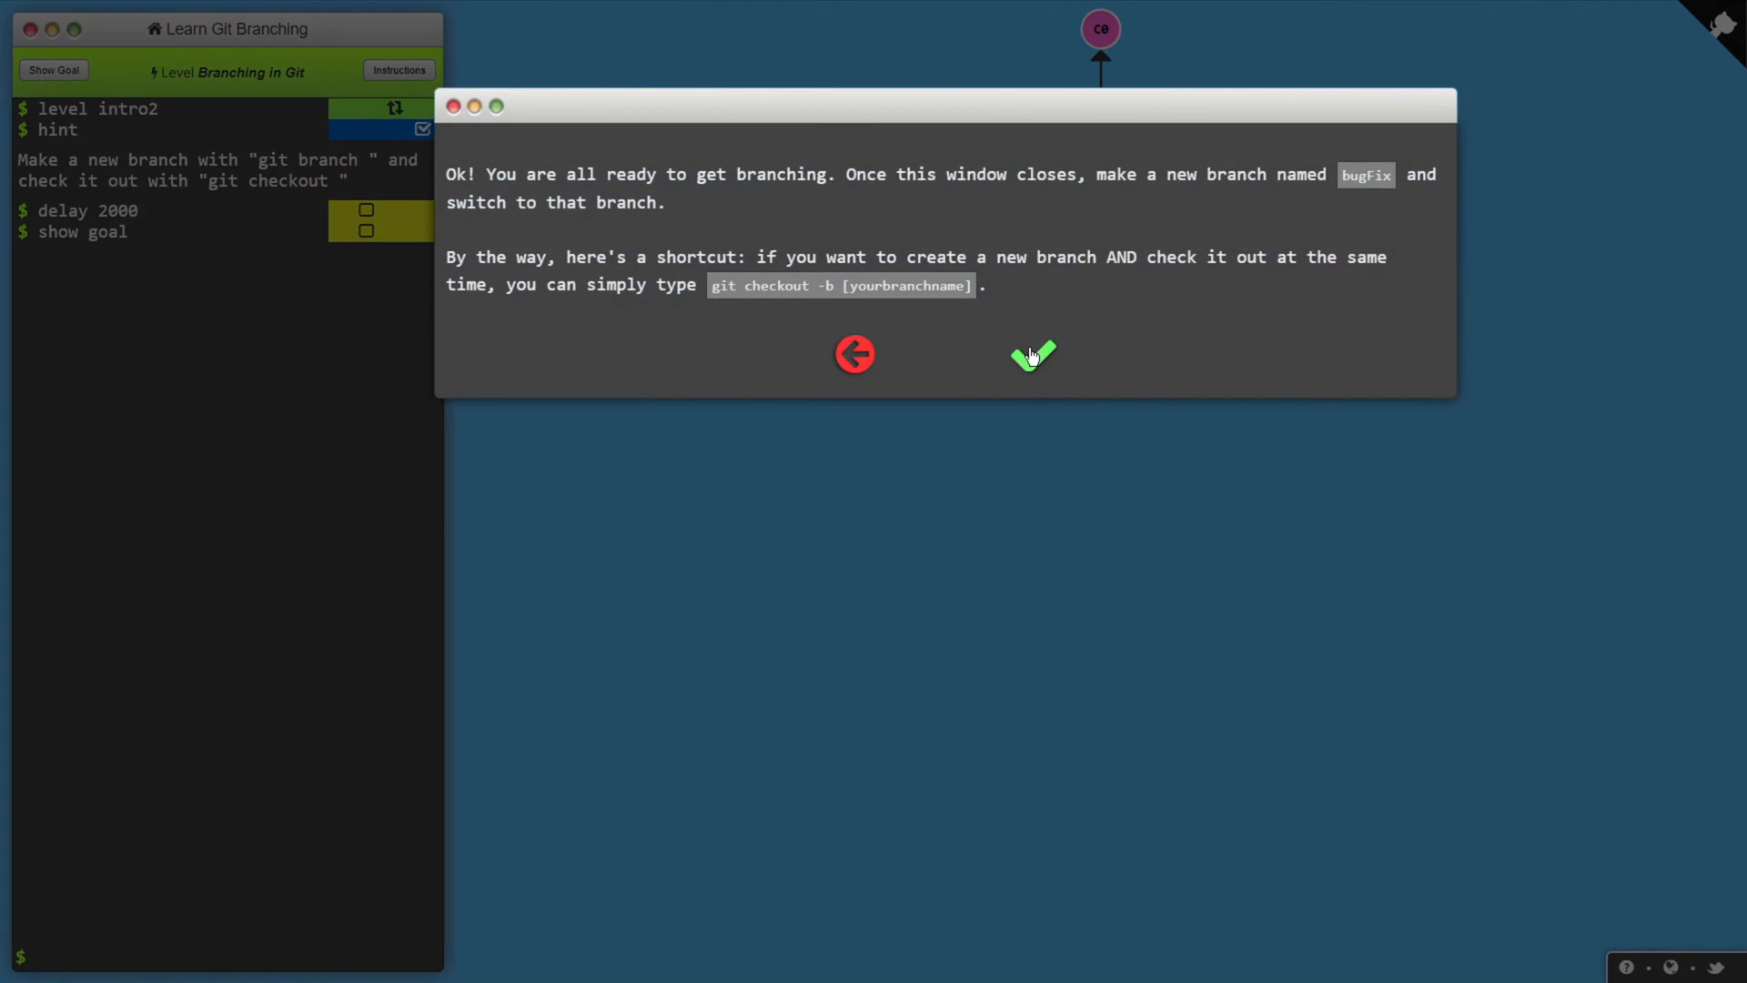
{"action": "left_click", "coordinate": [1032, 358]}
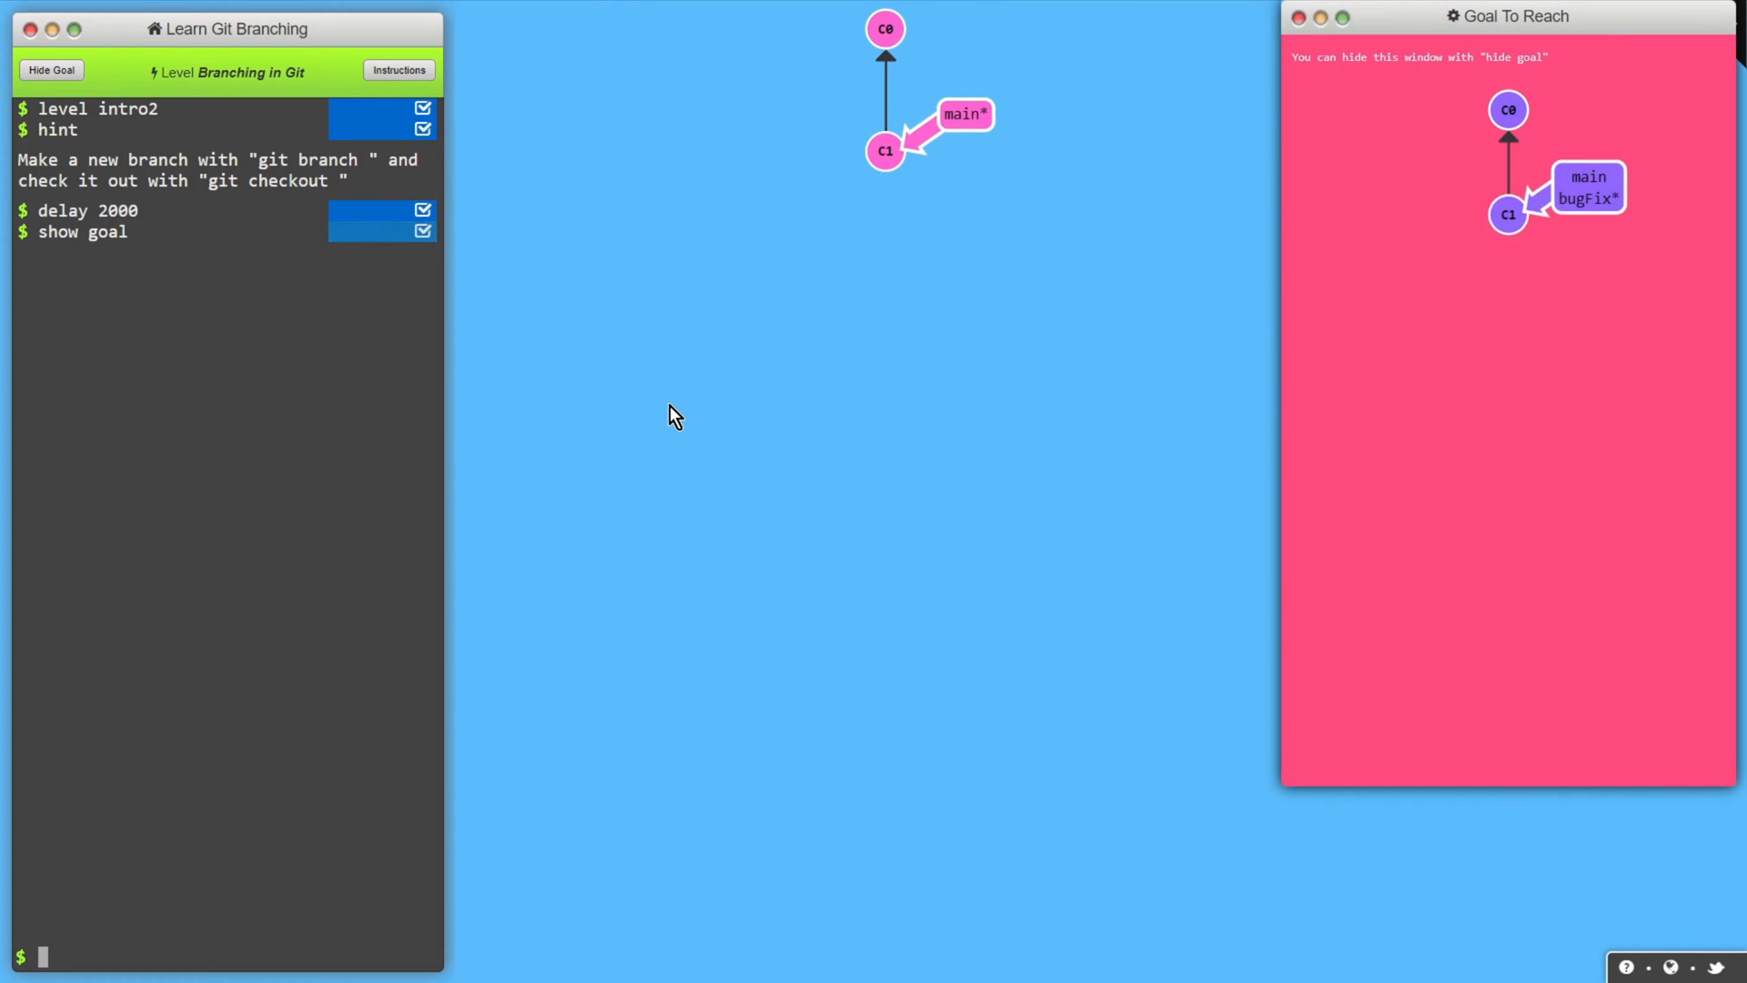
{"action": "type", "text": "git branch bugFix"}
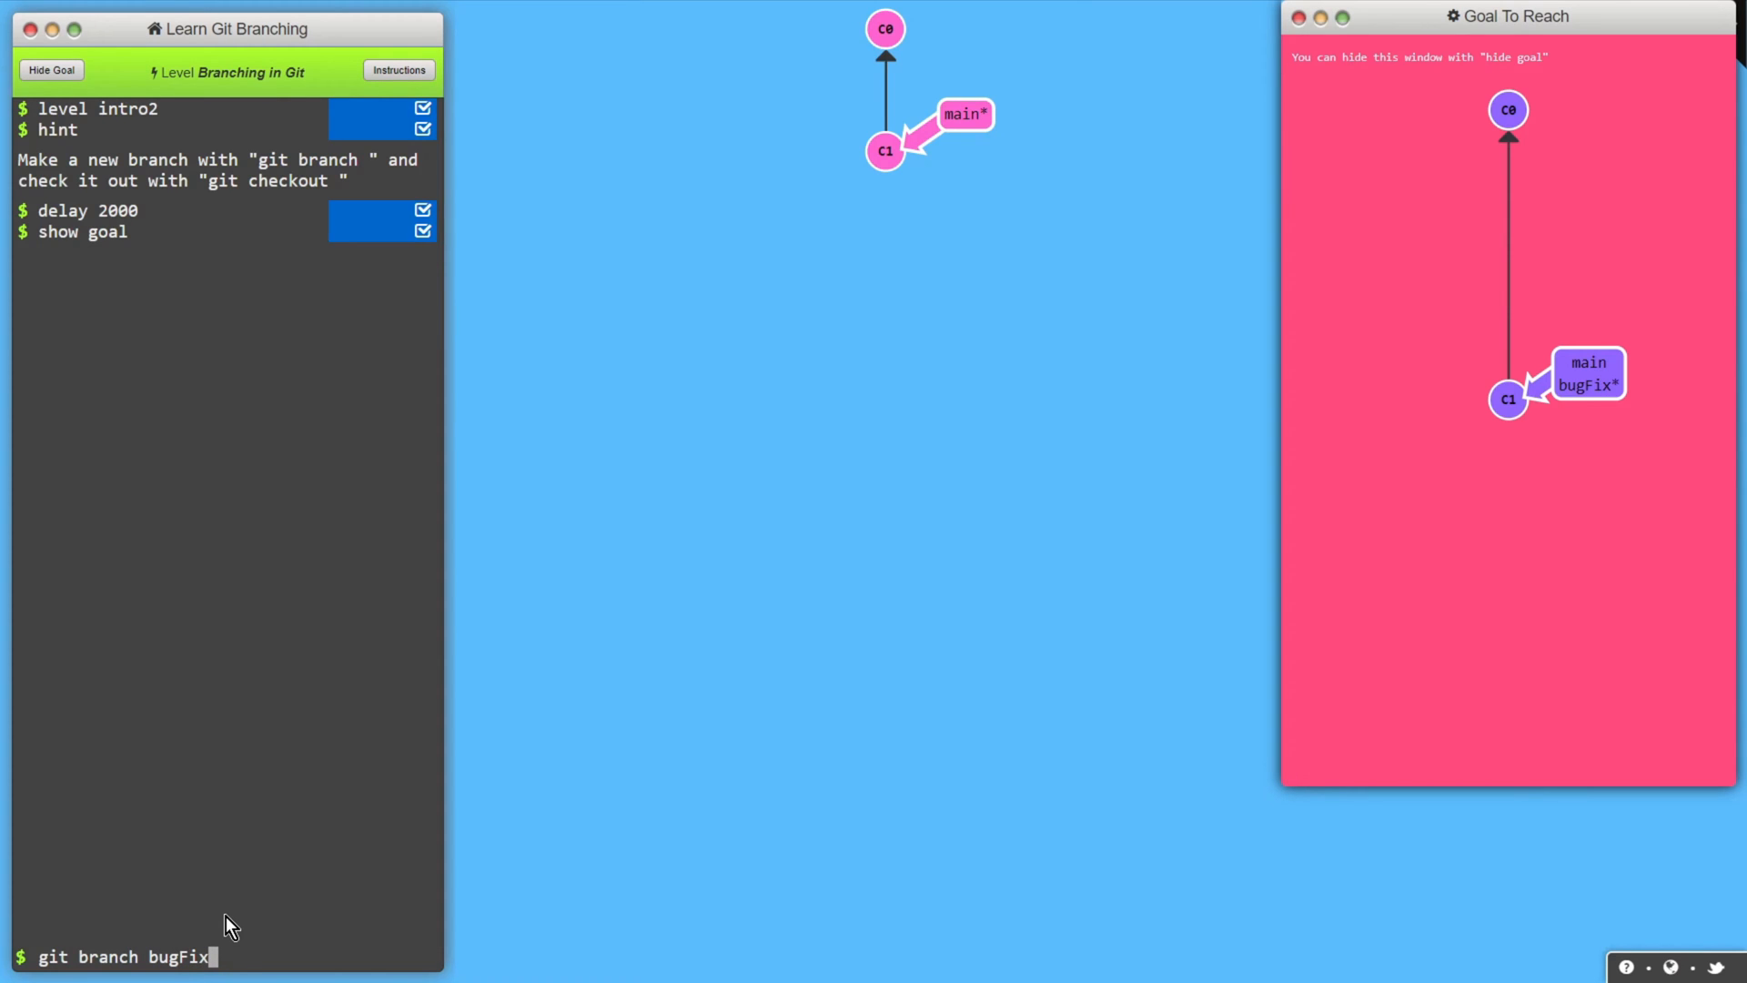
- Solve the level by running 'git branch bugFix' then 'git checkout bugFix' in the terminal
{"action": "key", "text": "Return"}
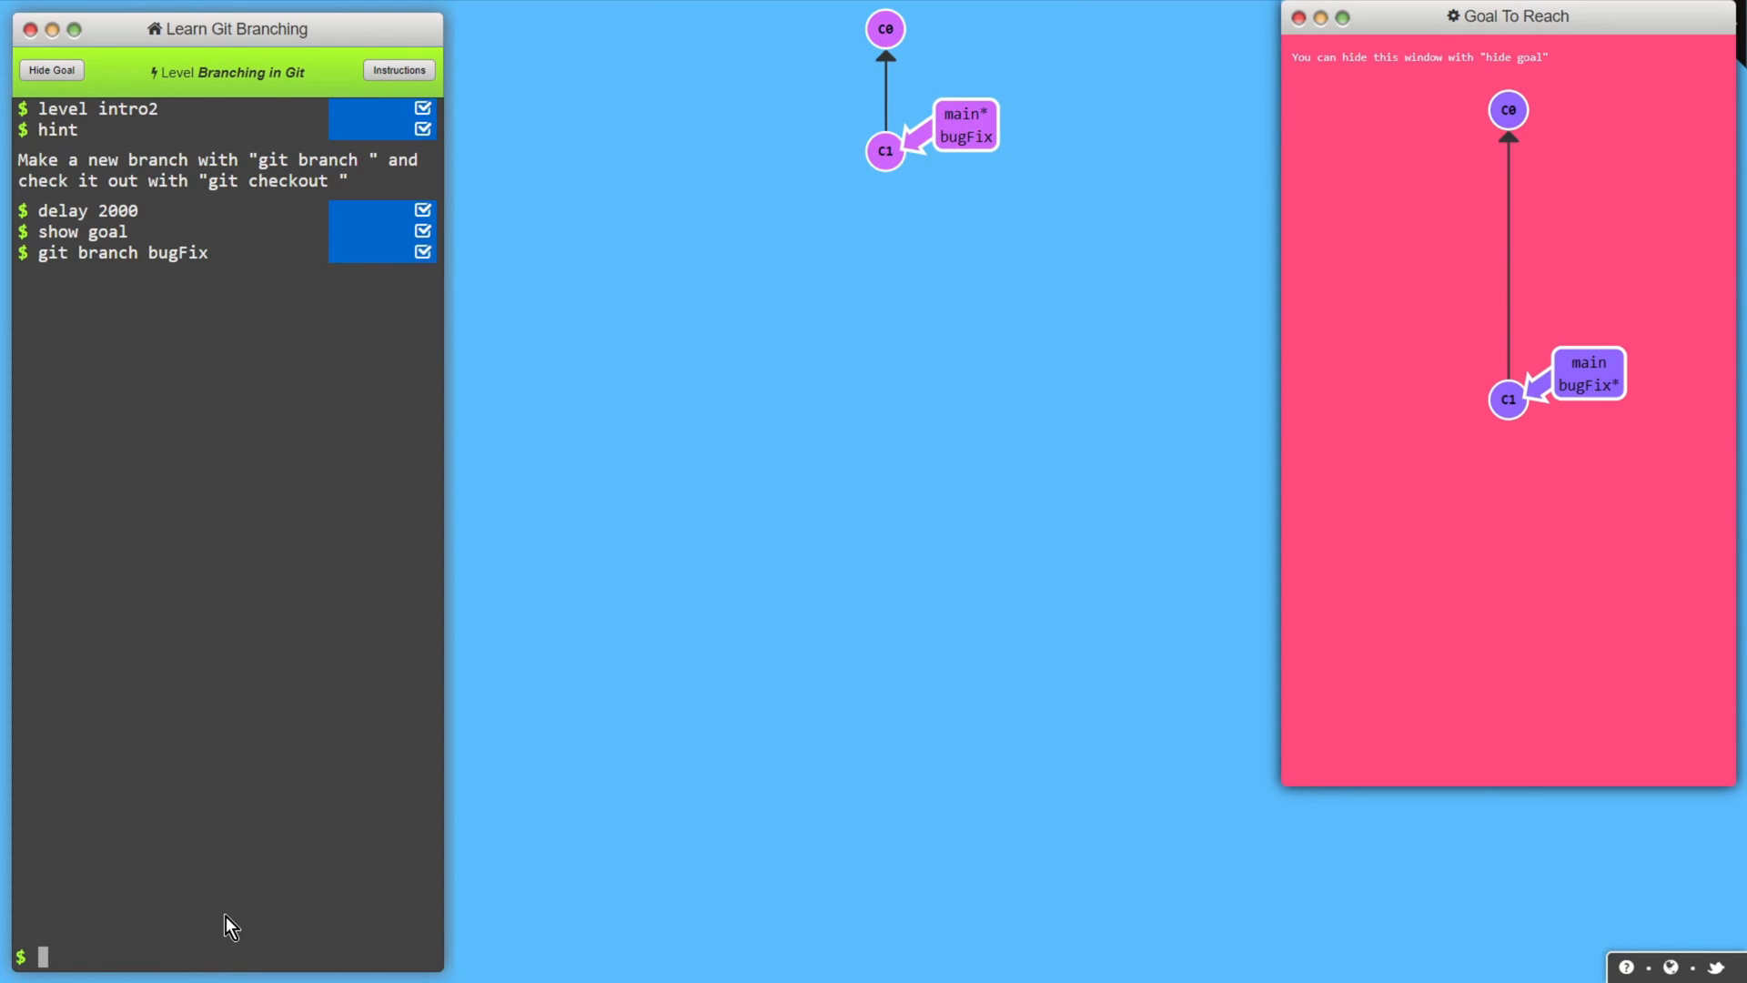
{"action": "type", "text": "git checkout bugFix"}
{"action": "key", "text": "Return"}
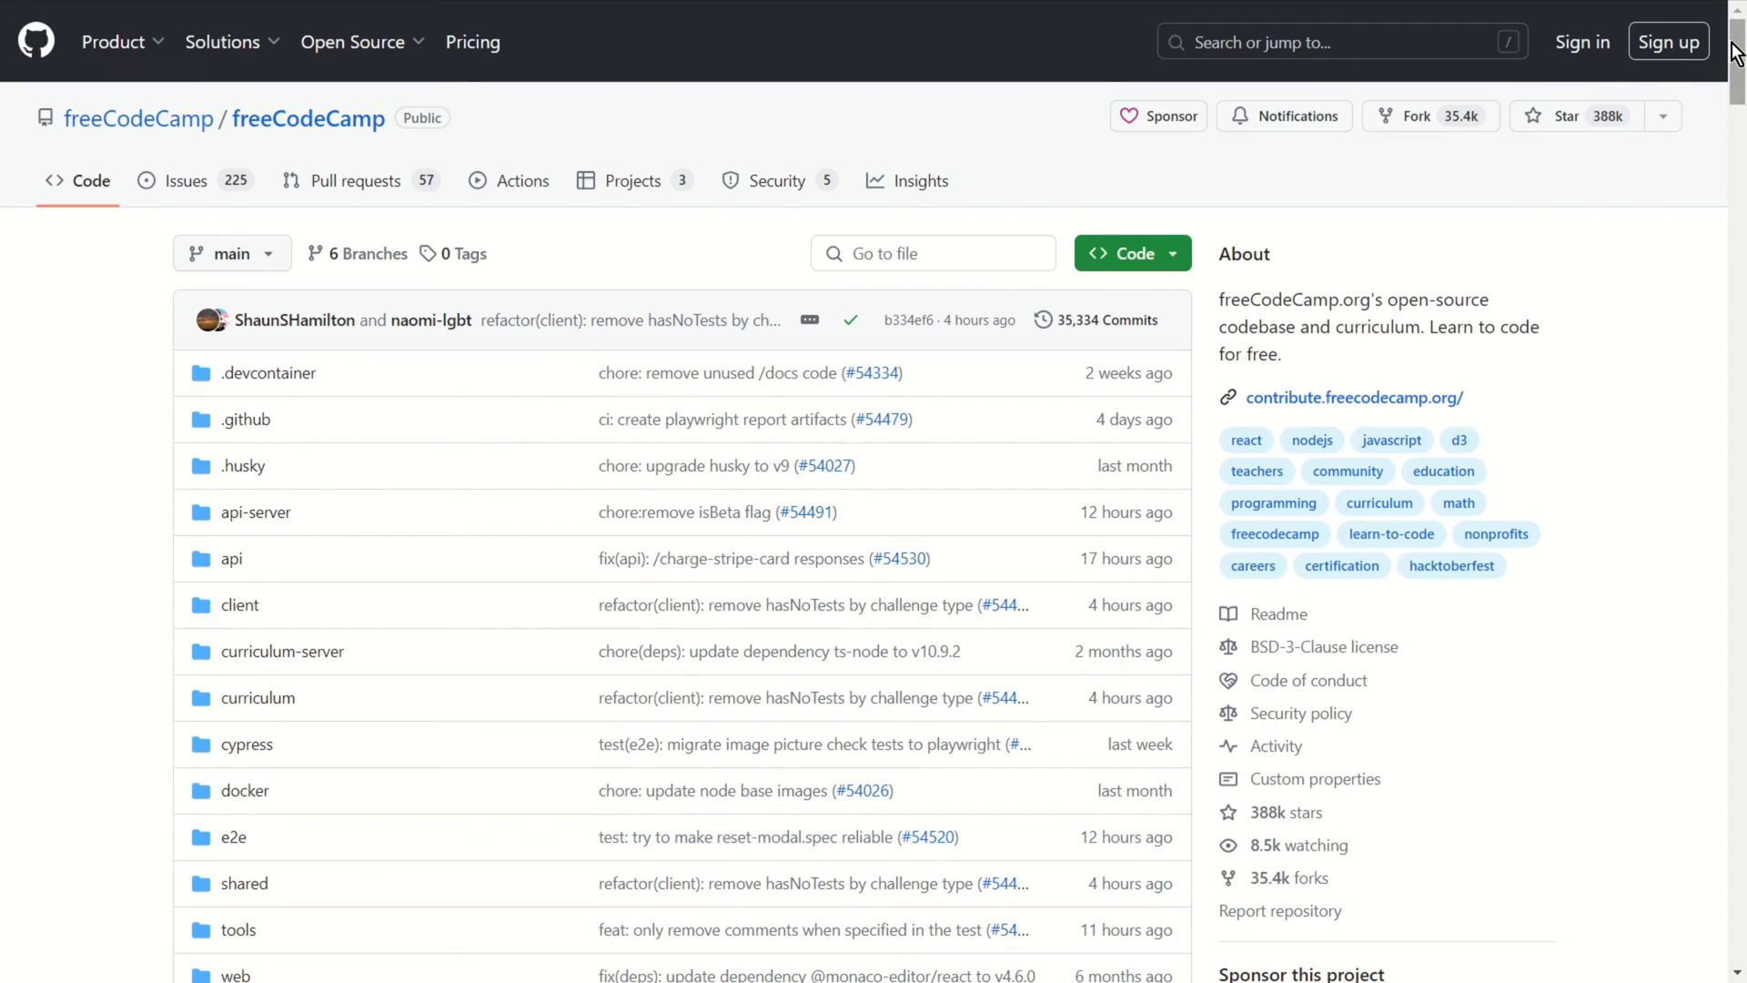
{"action": "left_click_drag", "start_coordinate": [1737, 55], "coordinate": [1720, 284]}
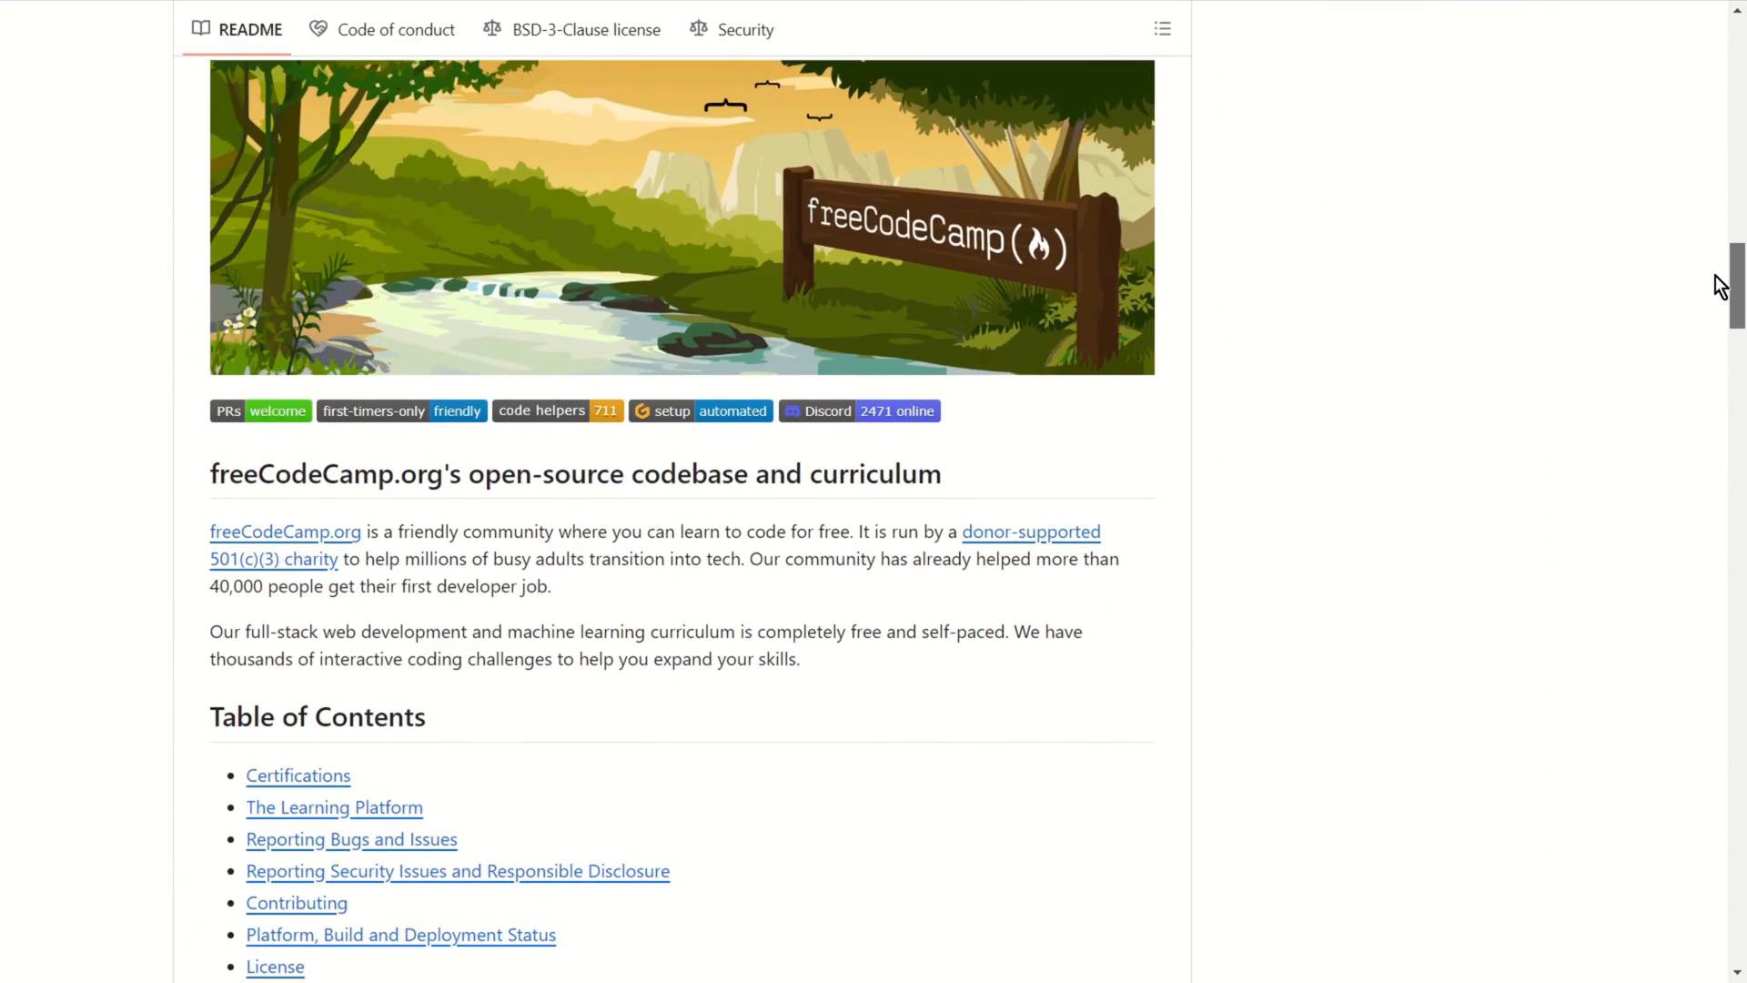
{"action": "left_click_drag", "start_coordinate": [1720, 284], "coordinate": [1737, 692]}
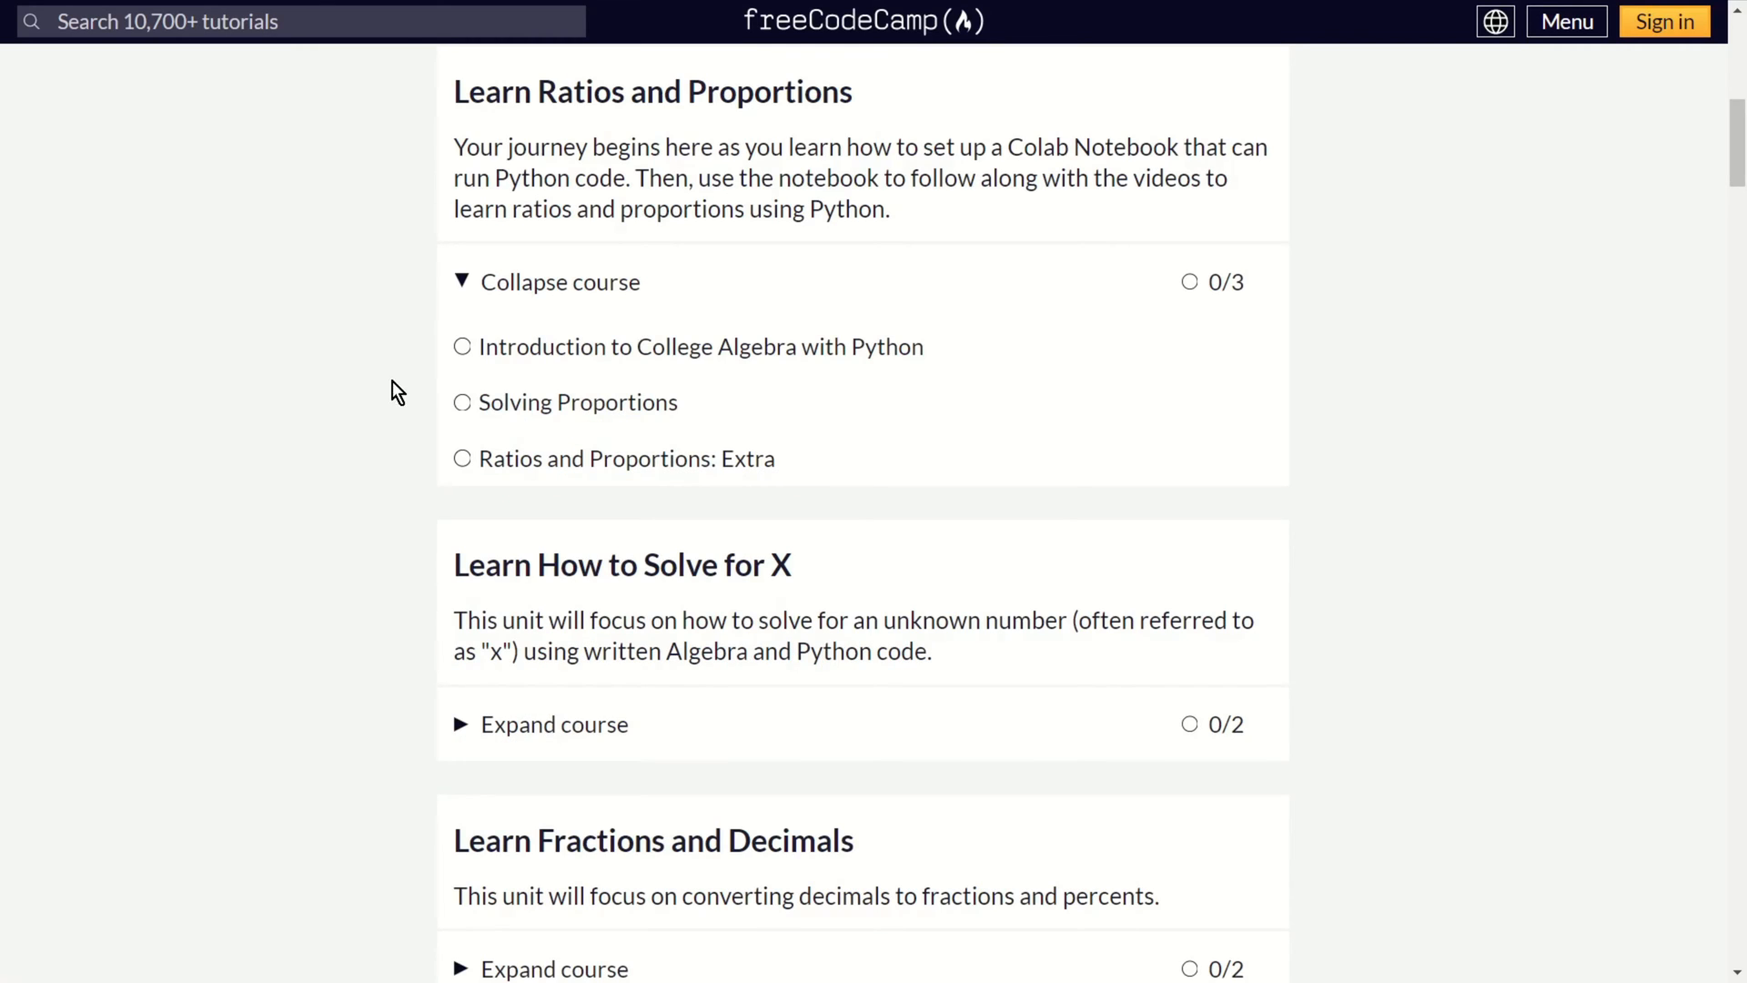
- Start the Introduction to College Algebra with Python lesson, skip the video to 4:21 and mark the Colab assignment done
{"action": "left_click", "coordinate": [632, 347]}
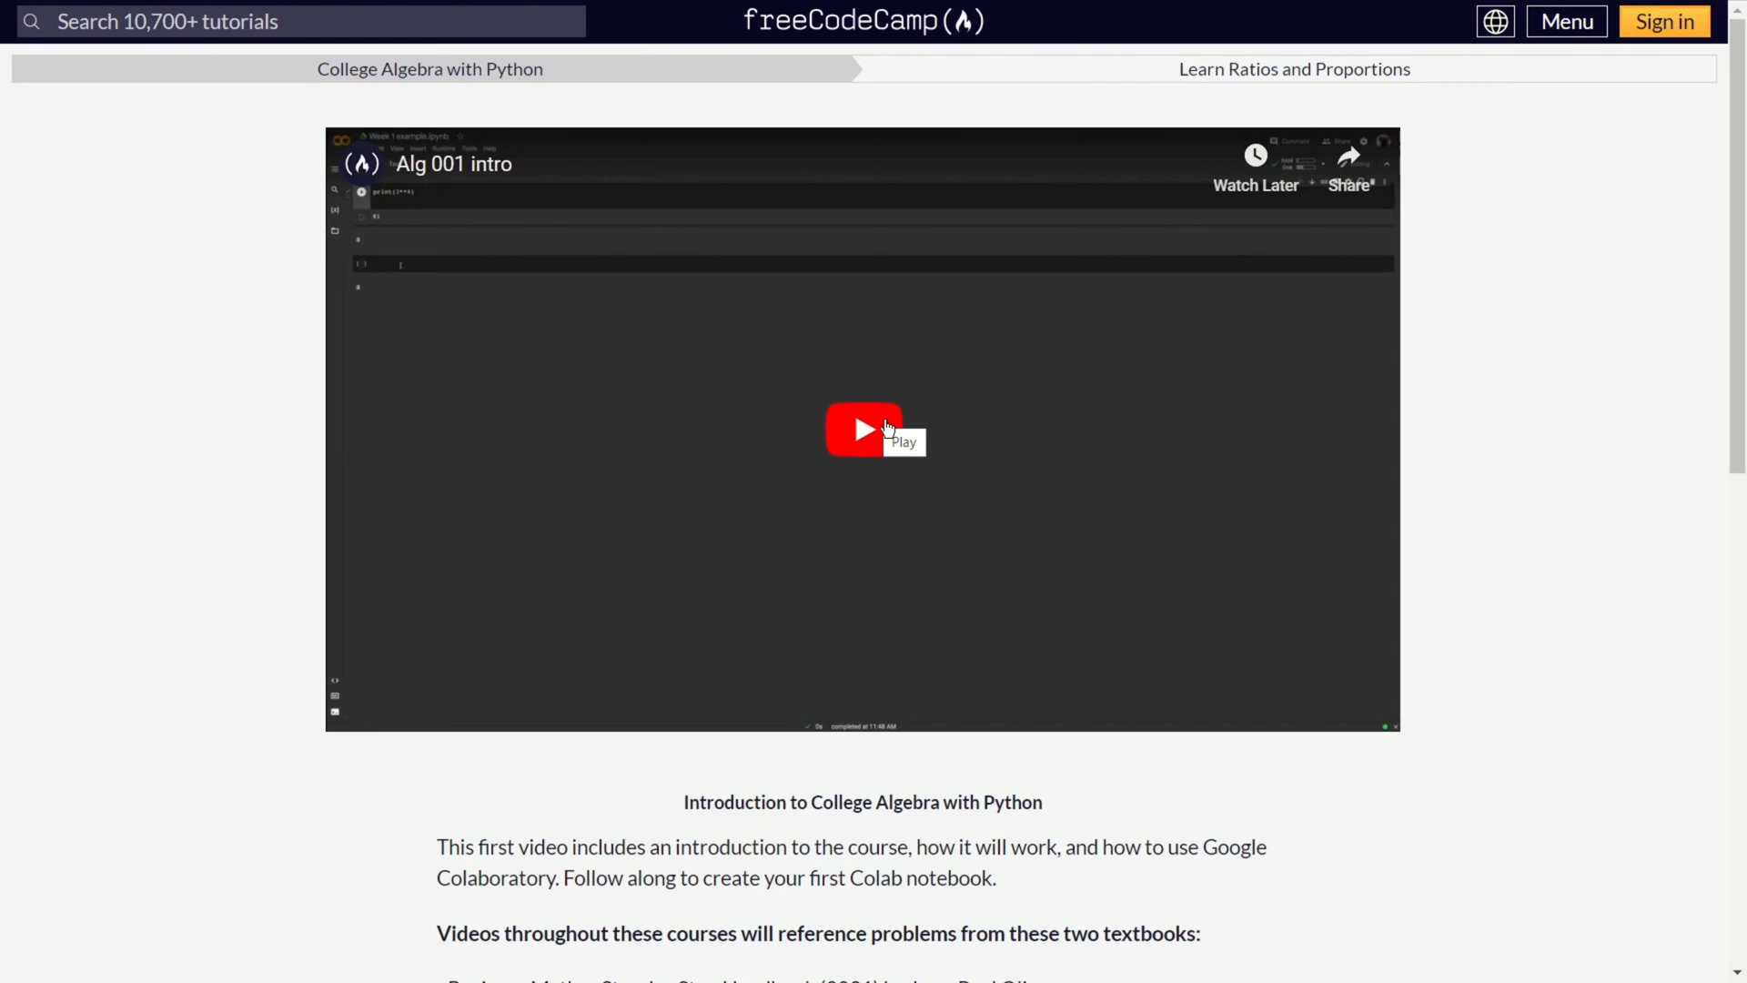
{"action": "left_click", "coordinate": [876, 454]}
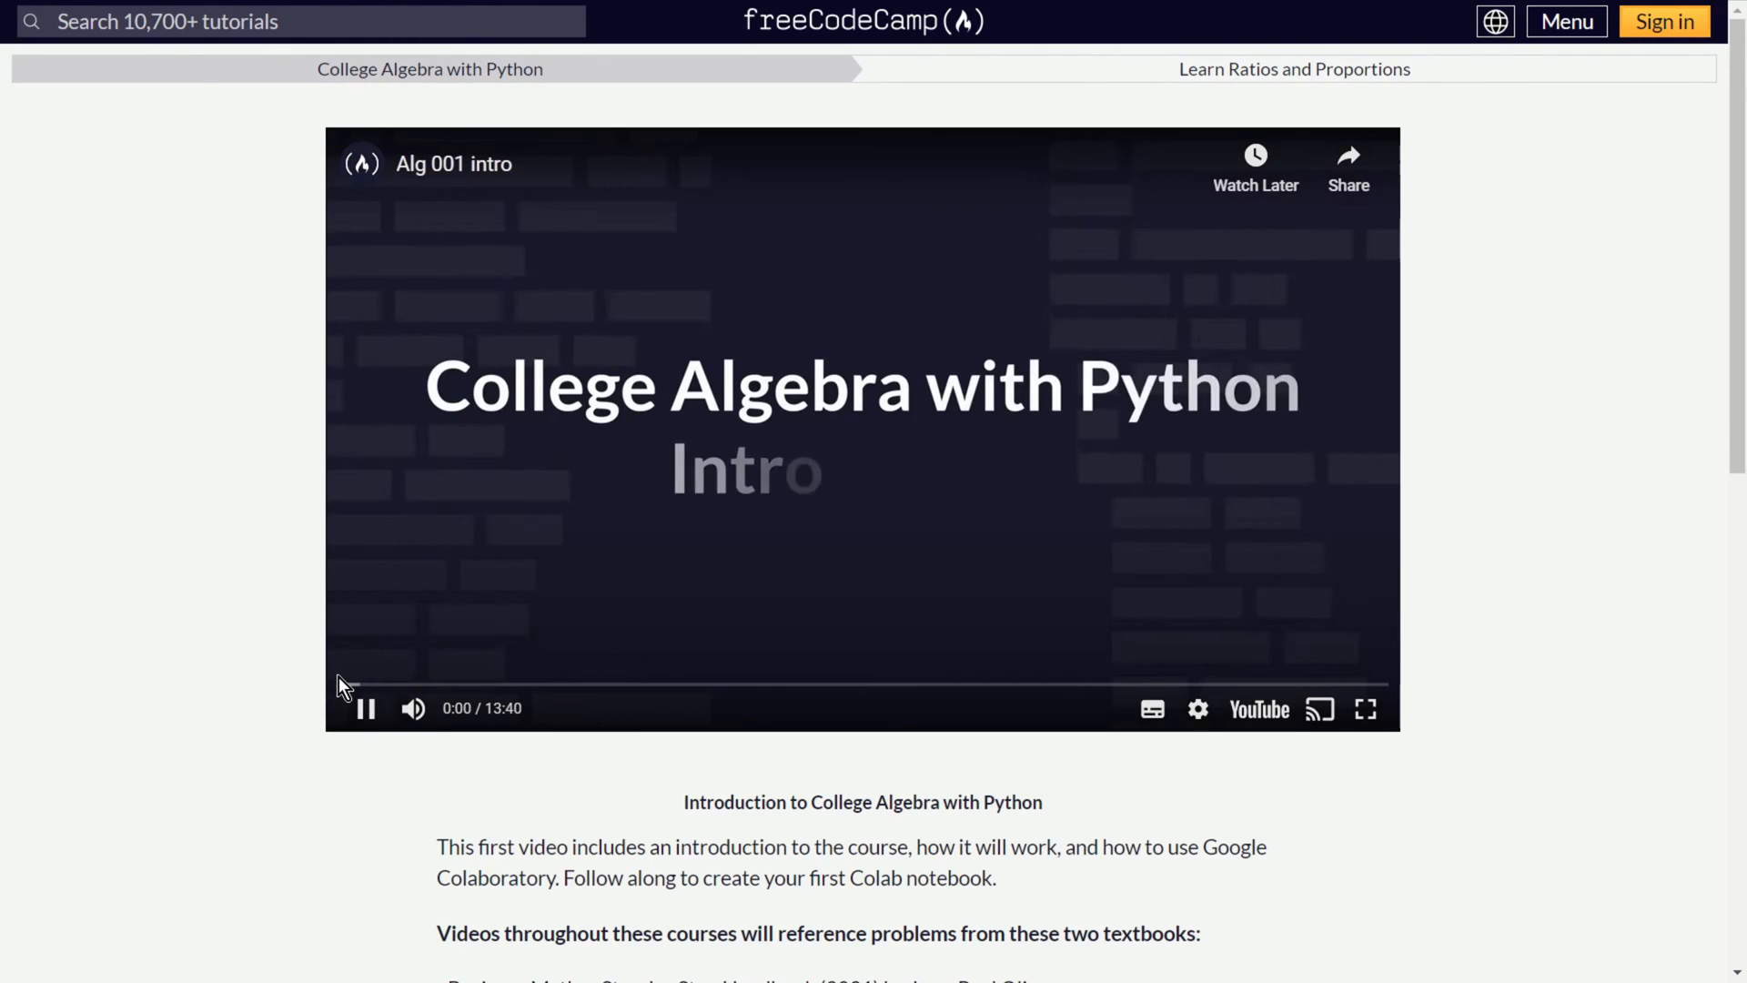
{"action": "left_click_drag", "start_coordinate": [345, 684], "coordinate": [676, 682]}
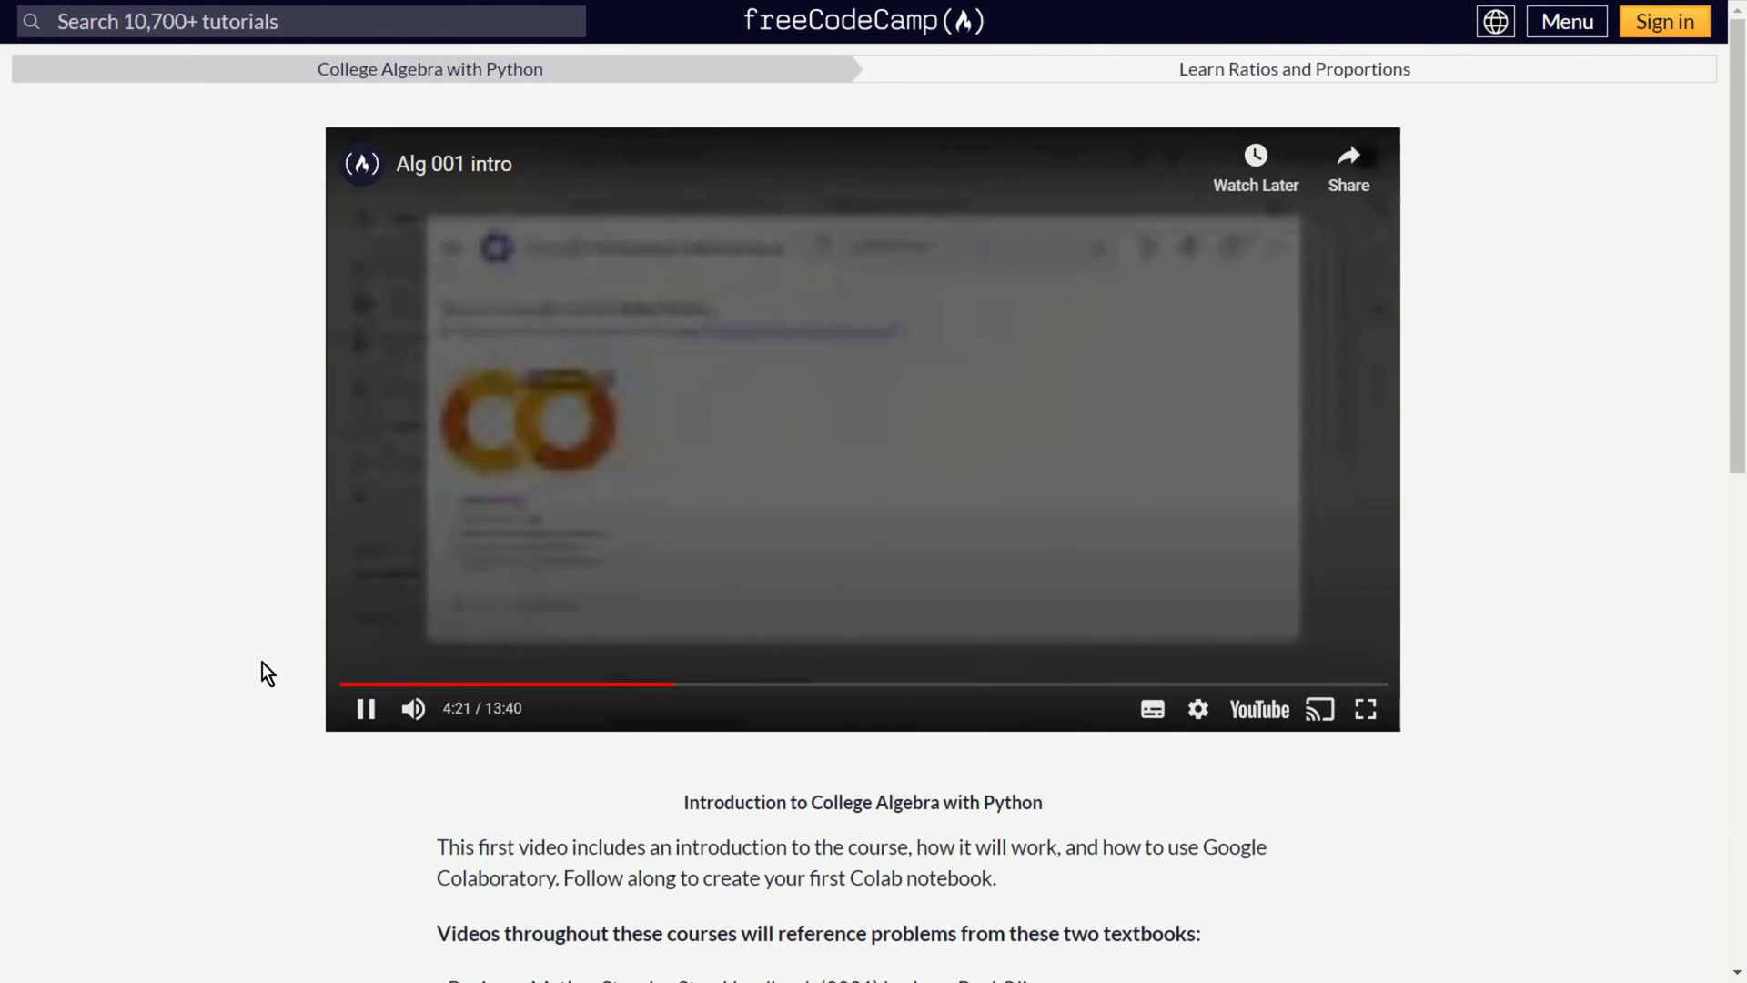
{"action": "scroll", "coordinate": [225, 681], "scroll_direction": "down", "scroll_amount": 5}
{"action": "scroll", "coordinate": [224, 680], "scroll_direction": "down", "scroll_amount": 3}
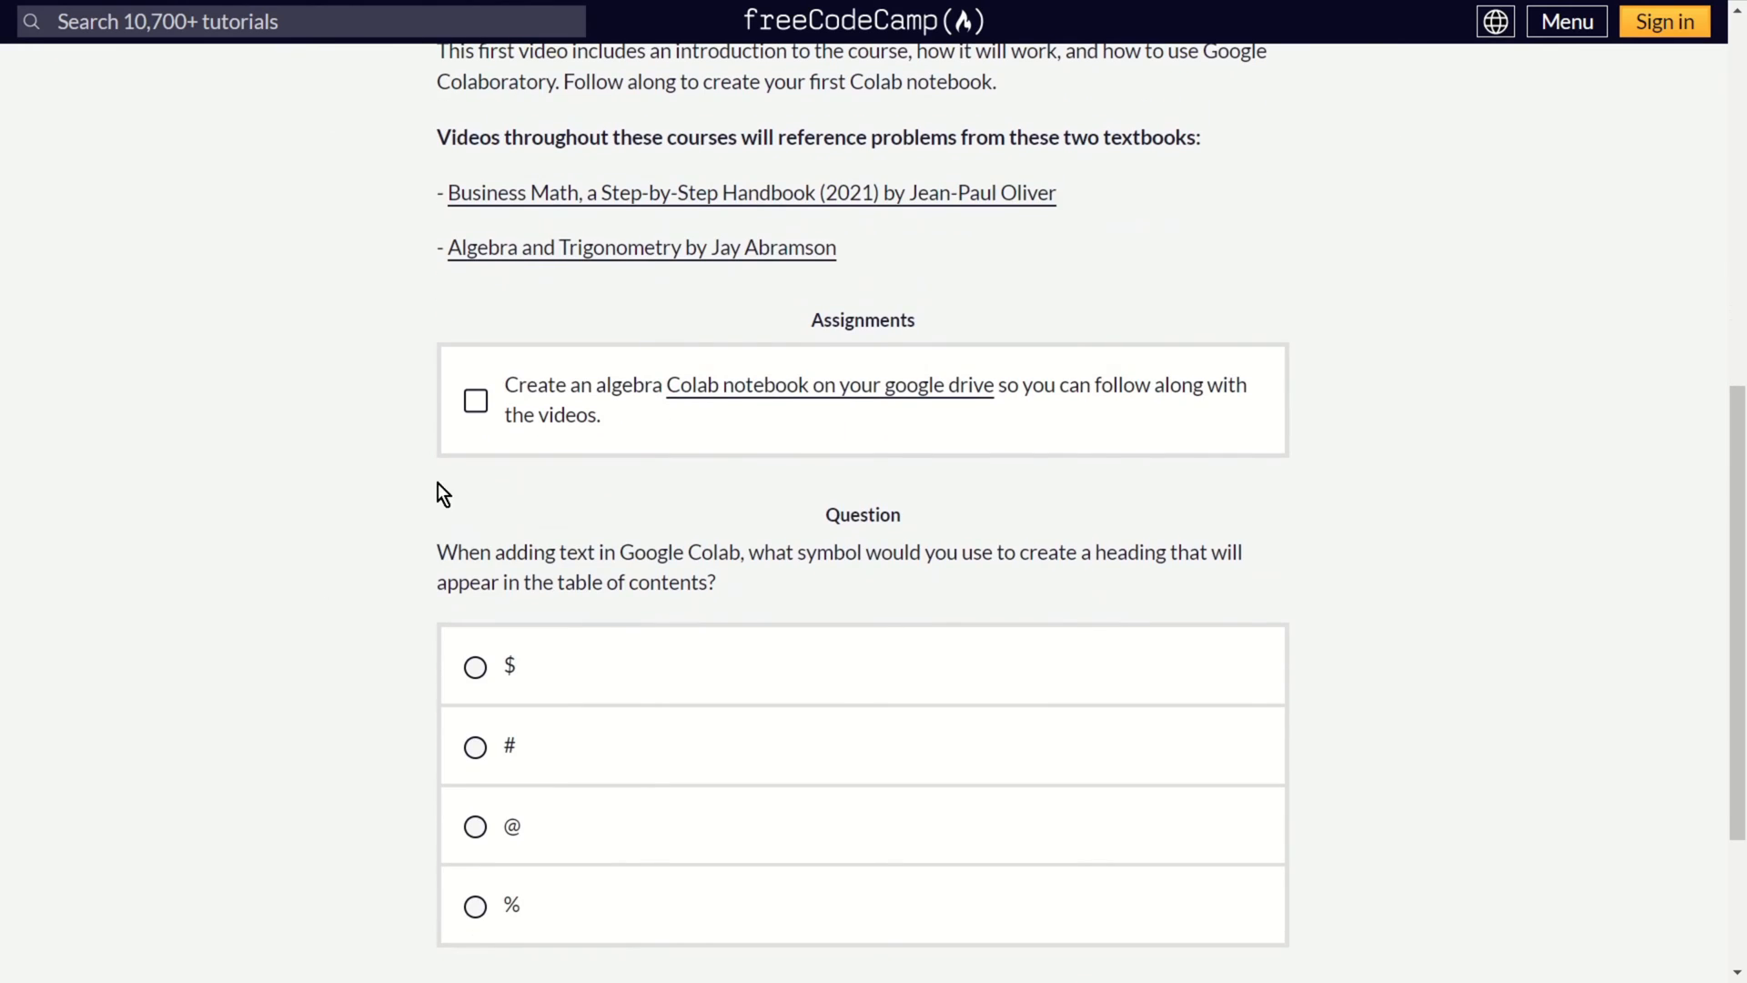
{"action": "left_click", "coordinate": [475, 404]}
{"action": "scroll", "coordinate": [340, 636], "scroll_direction": "down", "scroll_amount": 3}
{"action": "scroll", "coordinate": [334, 639], "scroll_direction": "down", "scroll_amount": 2}
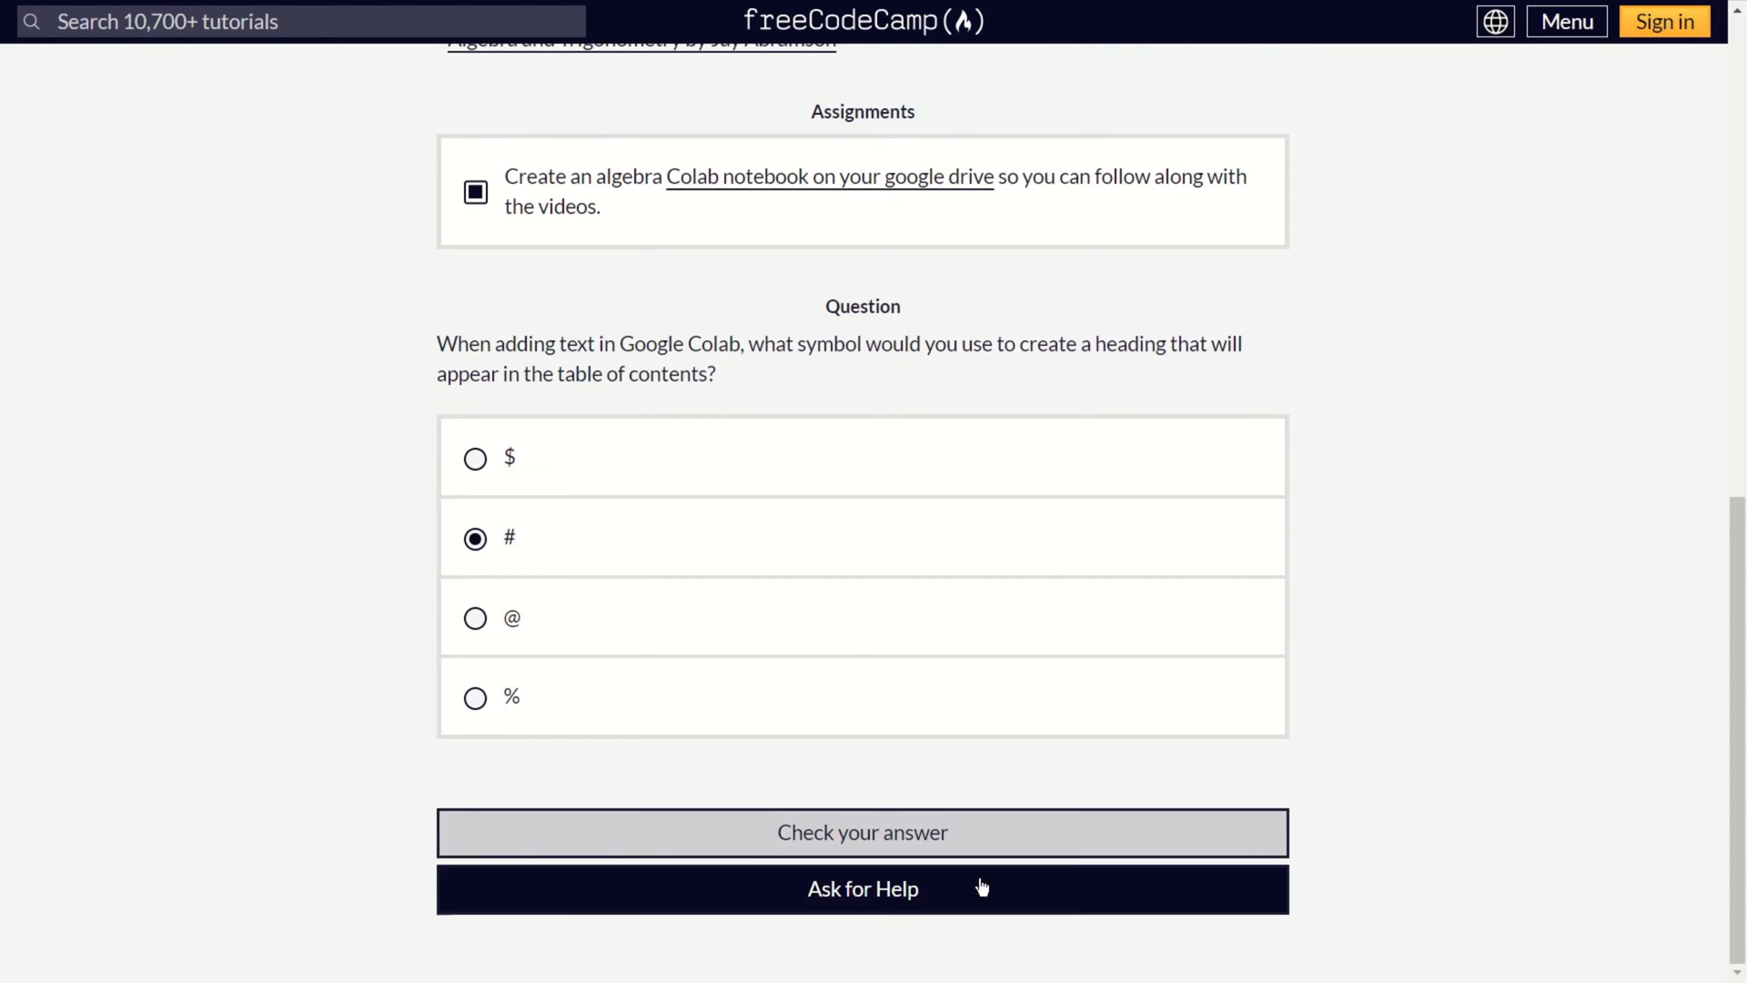
- Check the # answer to the Colab heading question and continue to the next challenge
{"action": "left_click", "coordinate": [931, 835]}
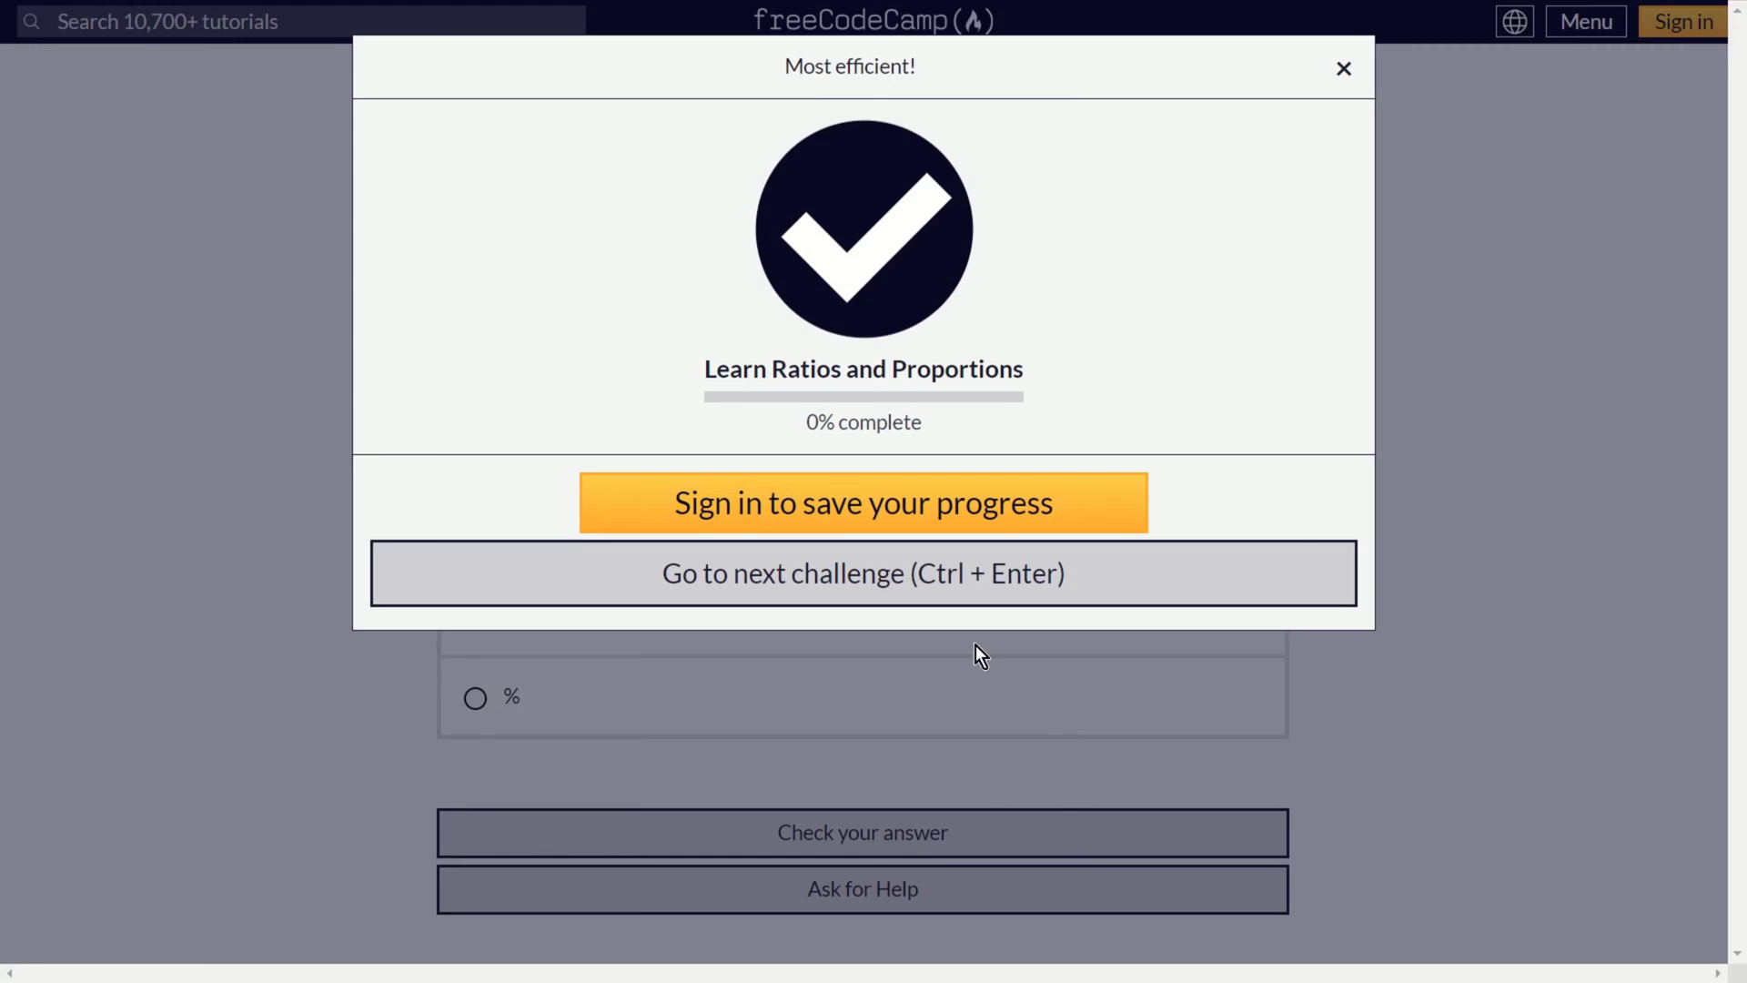
{"action": "left_click", "coordinate": [992, 581]}
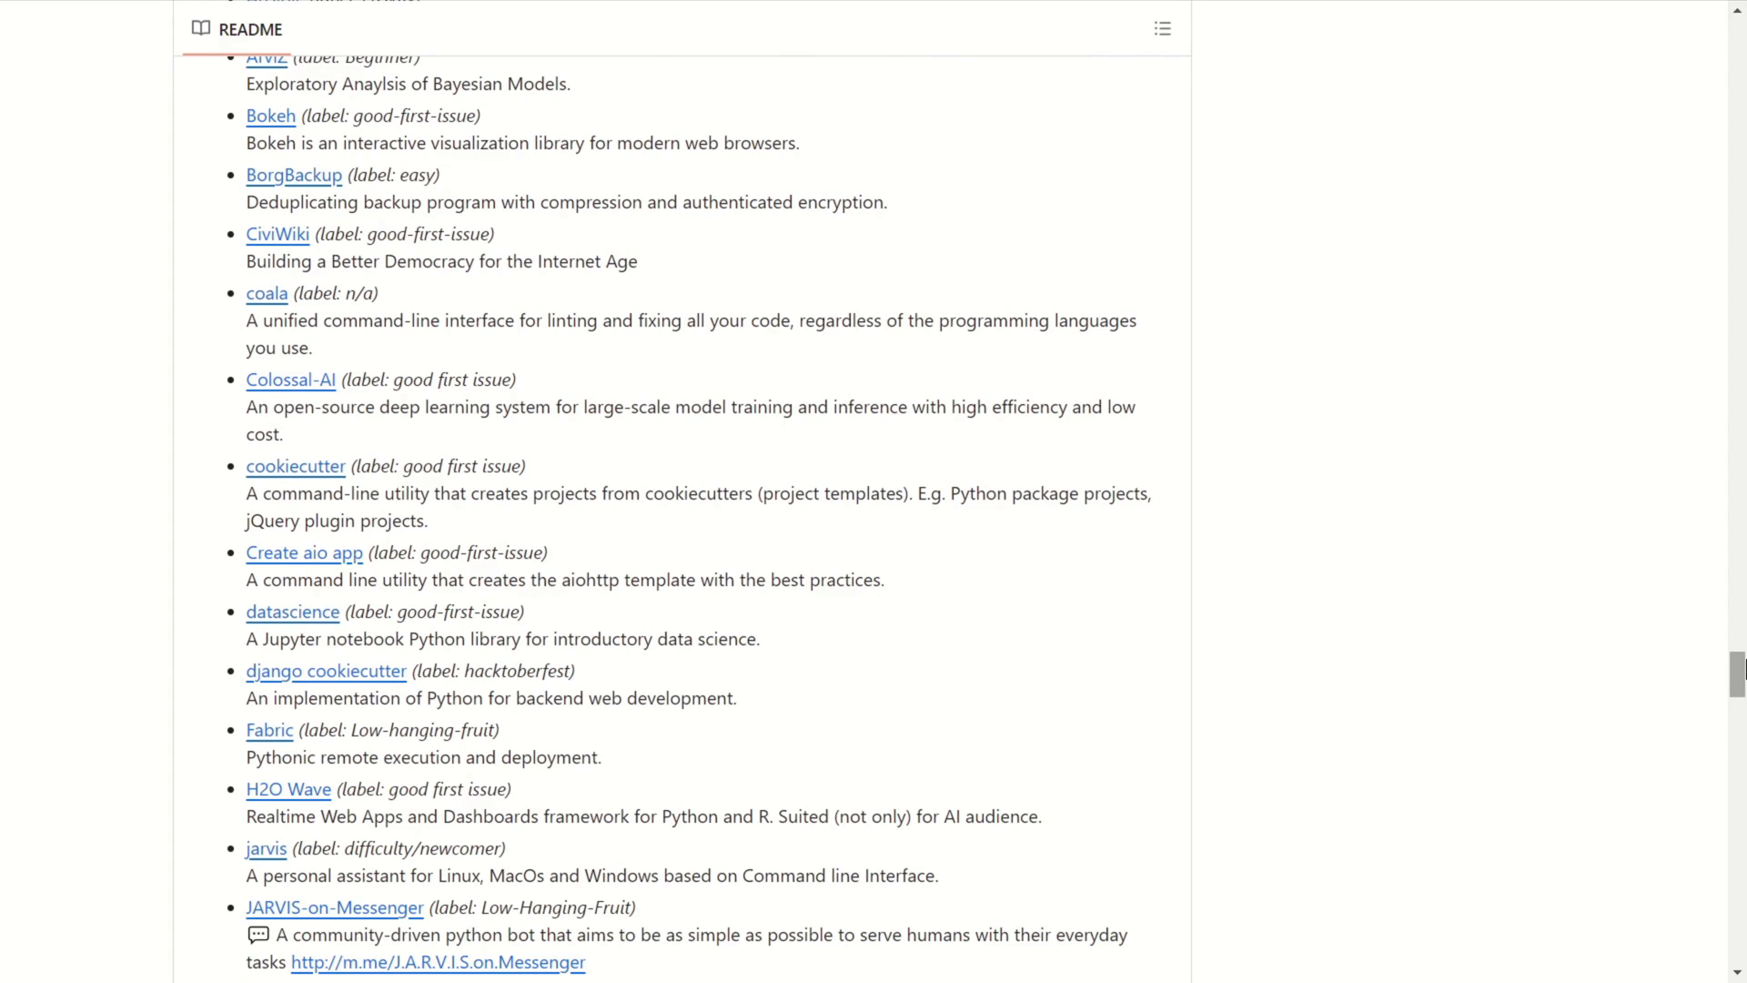
- View the jarvis project repository from the beginner-friendly projects list
{"action": "left_click", "coordinate": [273, 850]}
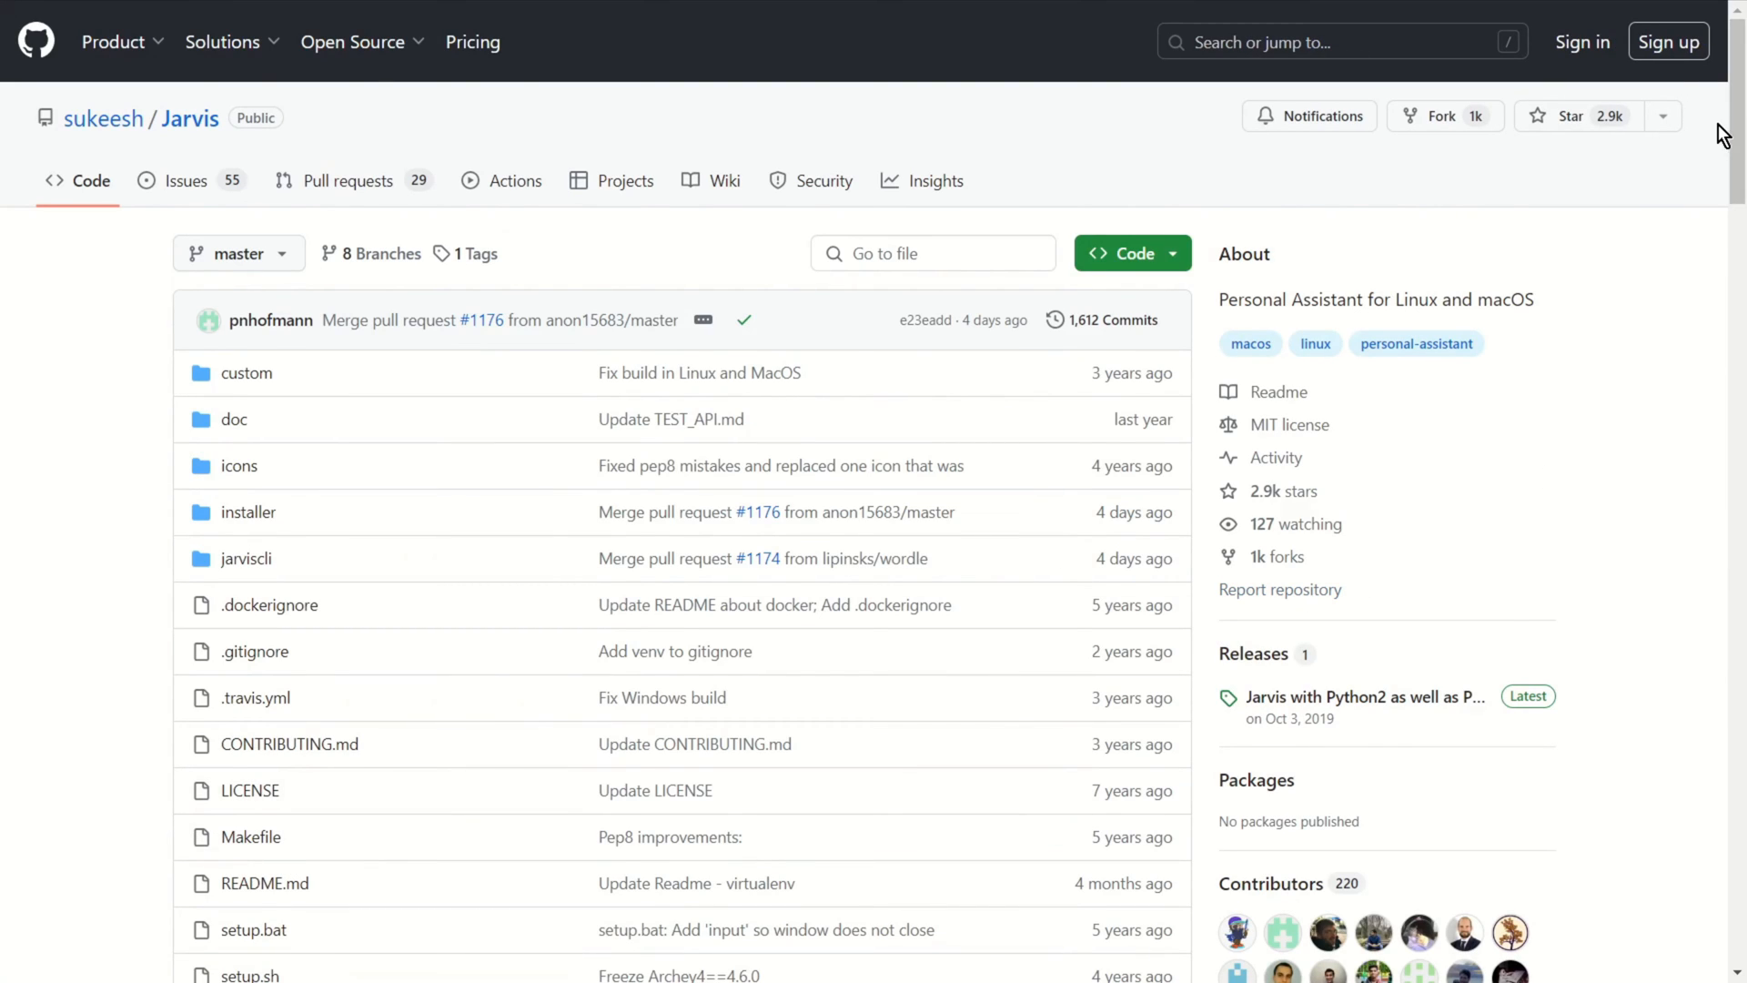
{"action": "left_click_drag", "start_coordinate": [1737, 137], "coordinate": [1740, 397]}
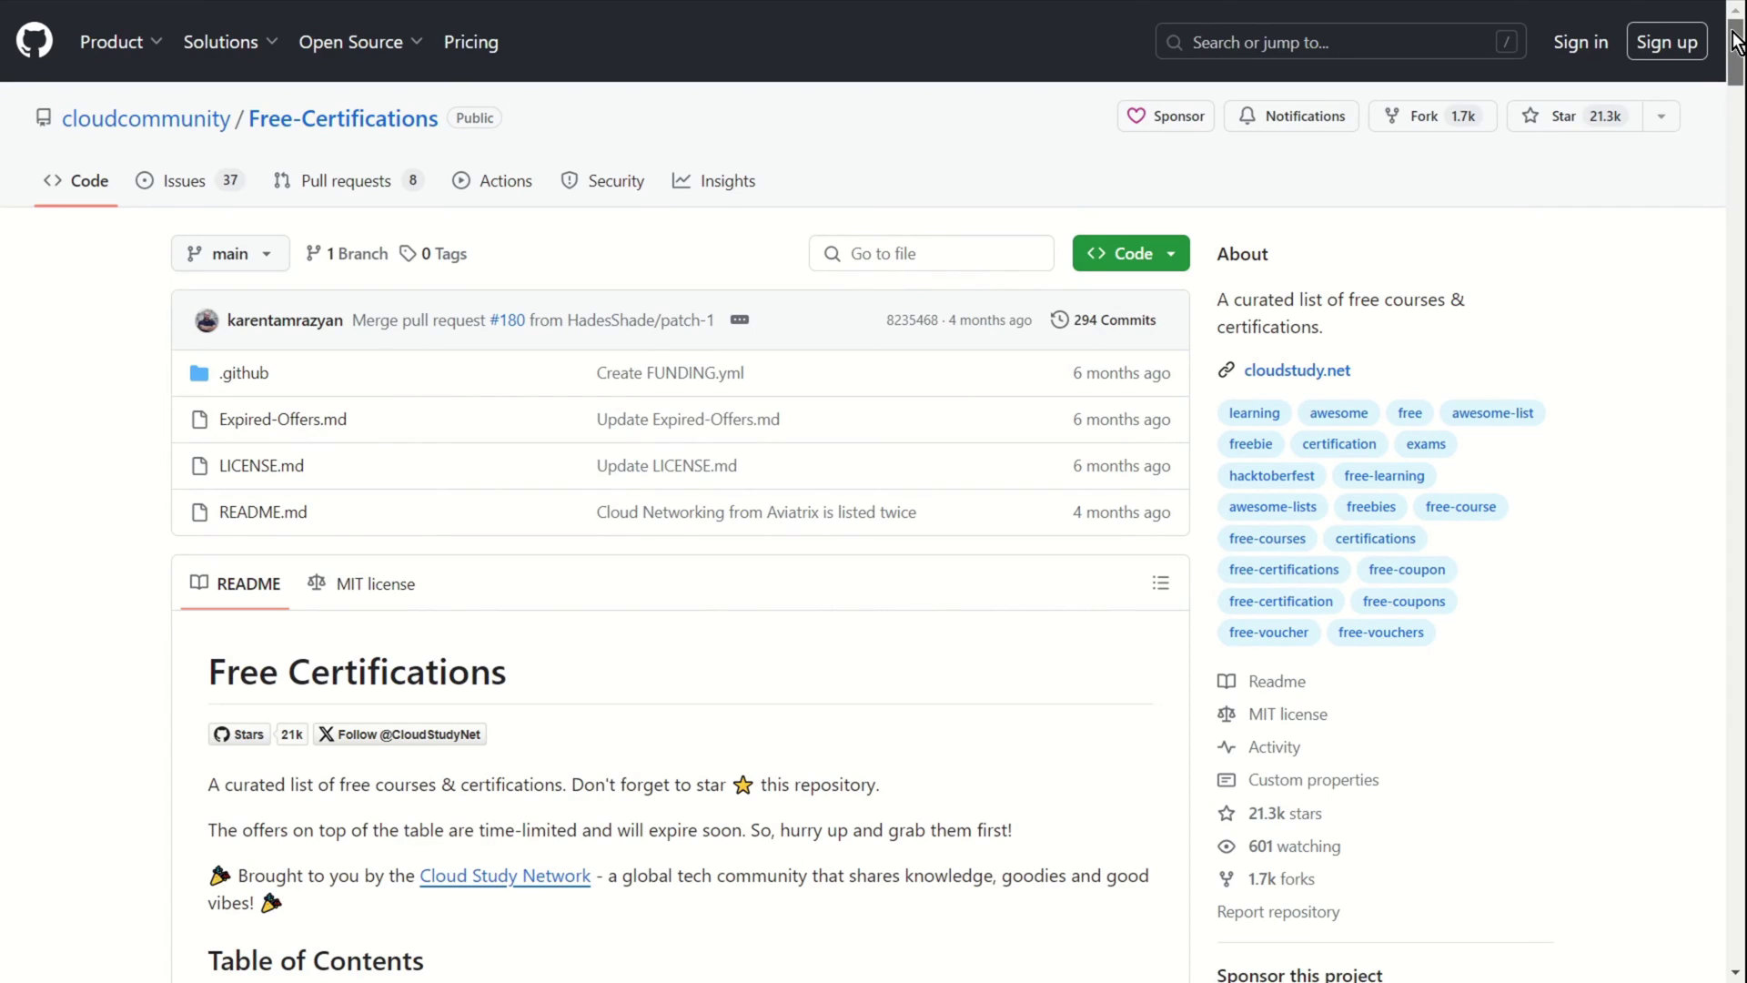
{"action": "left_click_drag", "start_coordinate": [1737, 41], "coordinate": [1735, 164]}
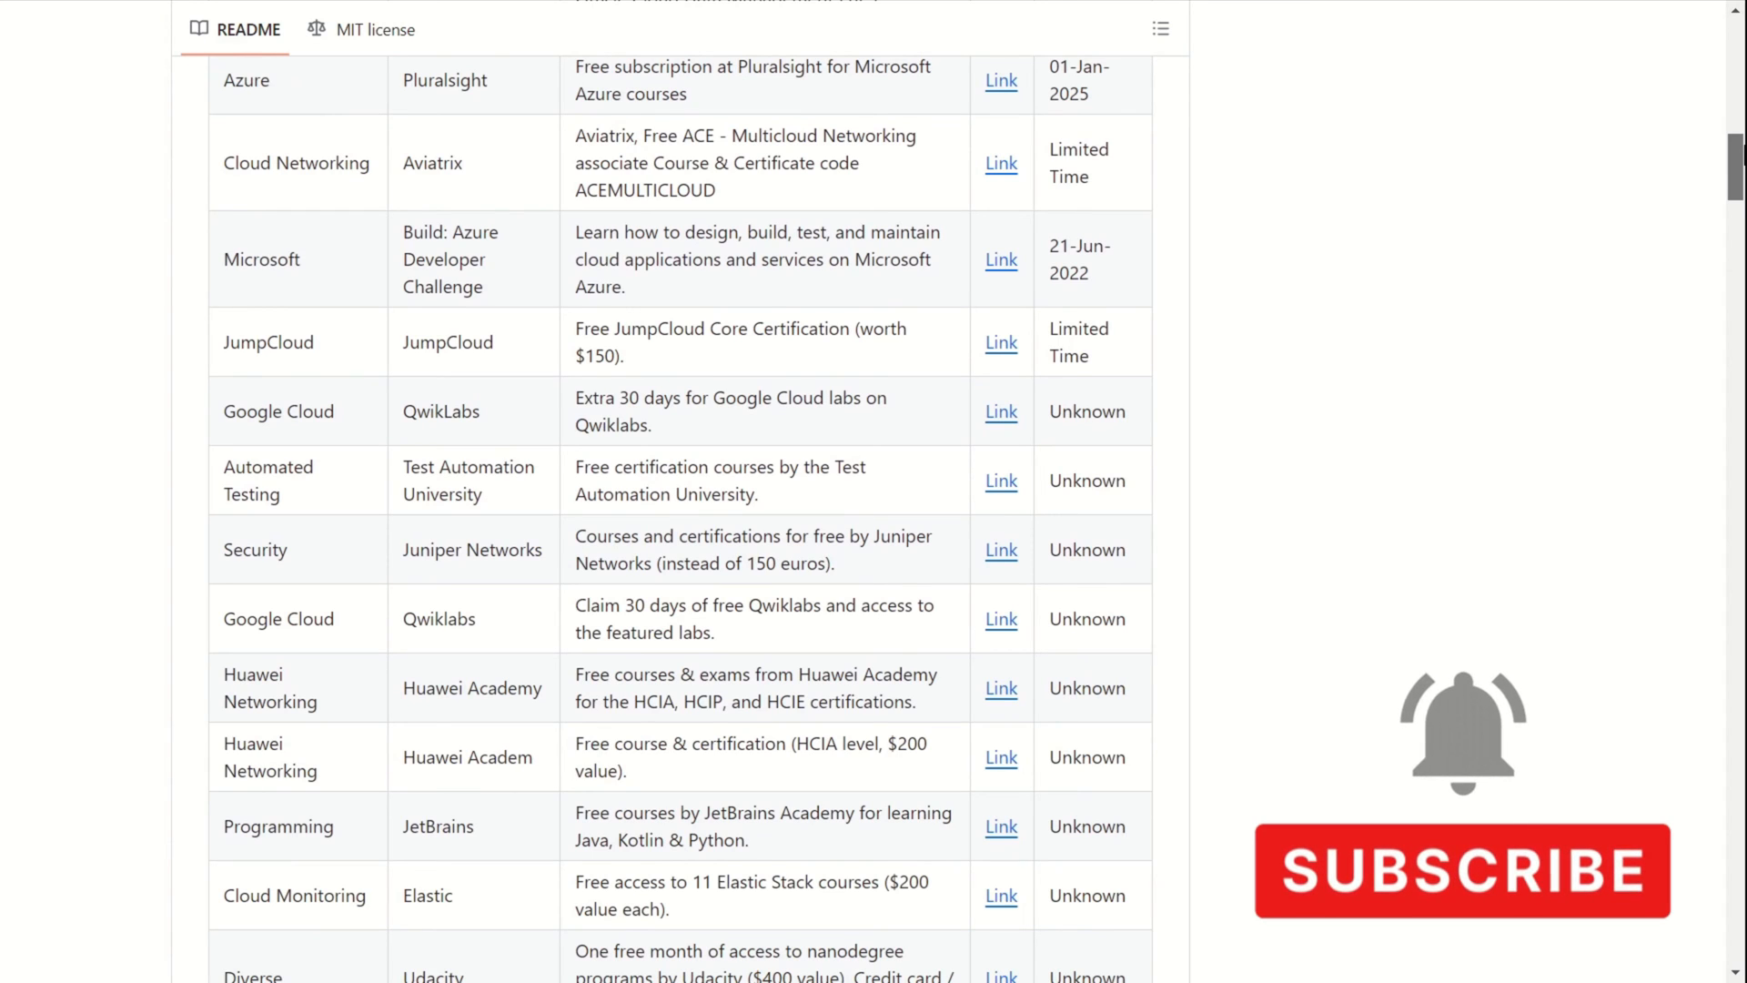
{"action": "left_click_drag", "start_coordinate": [1734, 164], "coordinate": [1734, 191]}
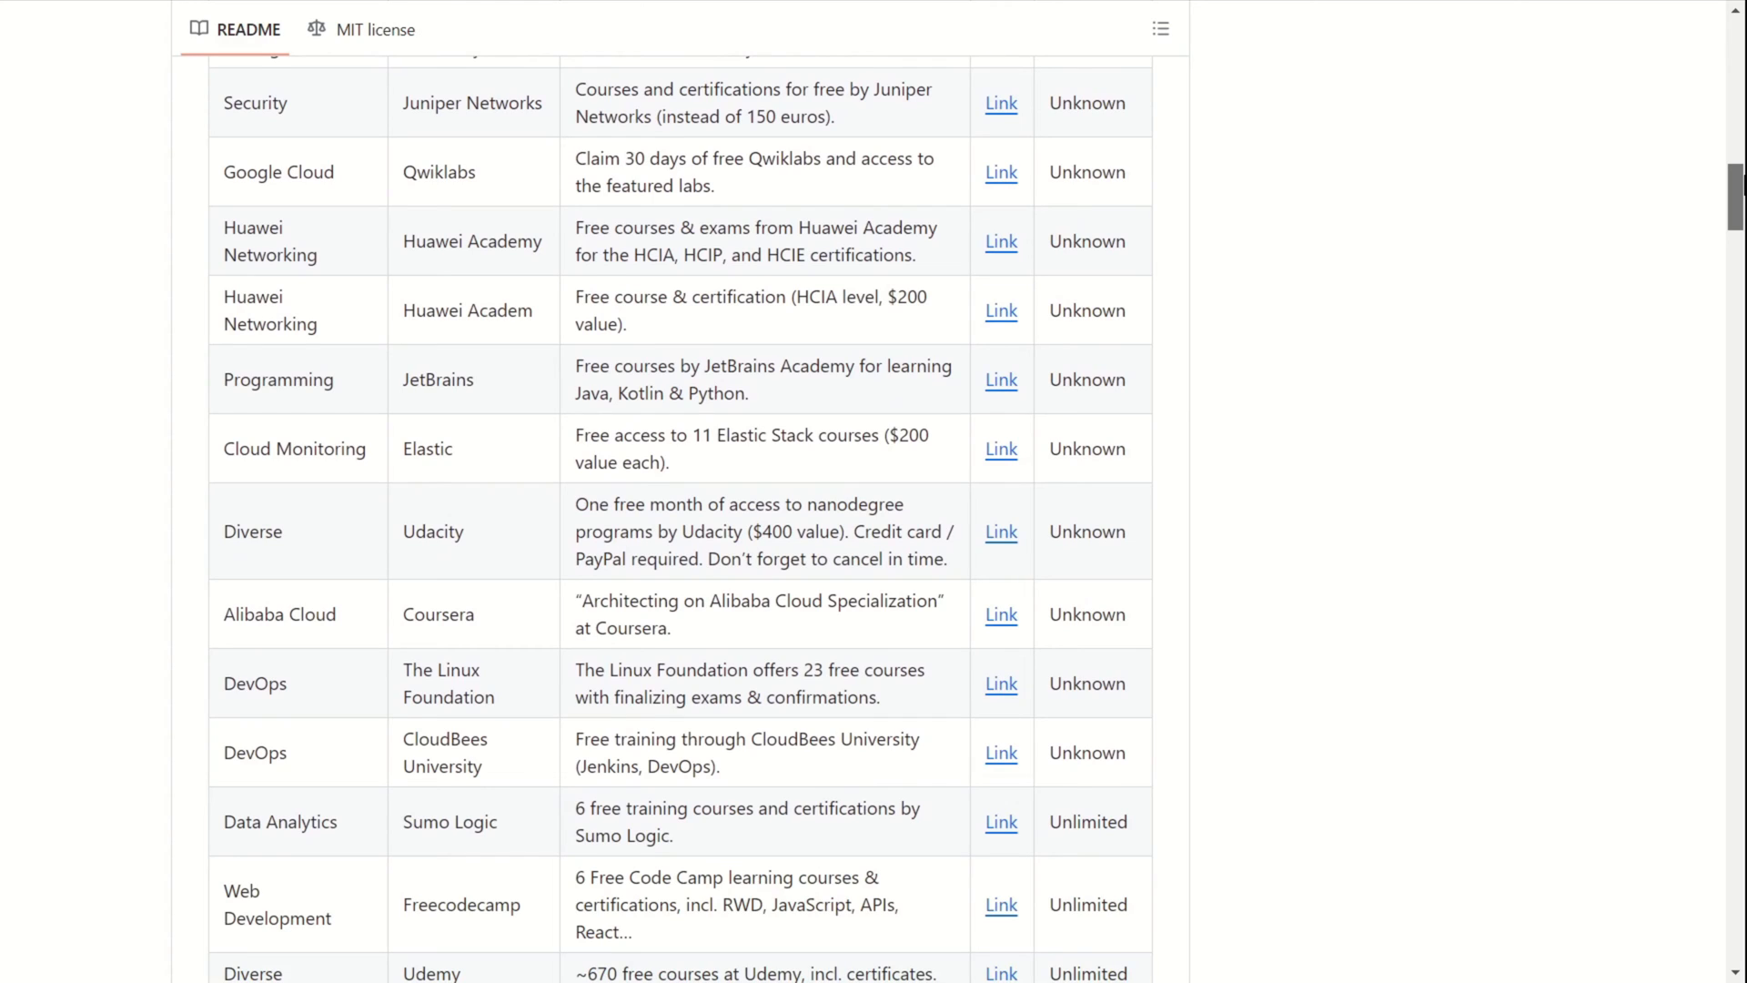
{"action": "left_click_drag", "start_coordinate": [1735, 192], "coordinate": [1735, 205]}
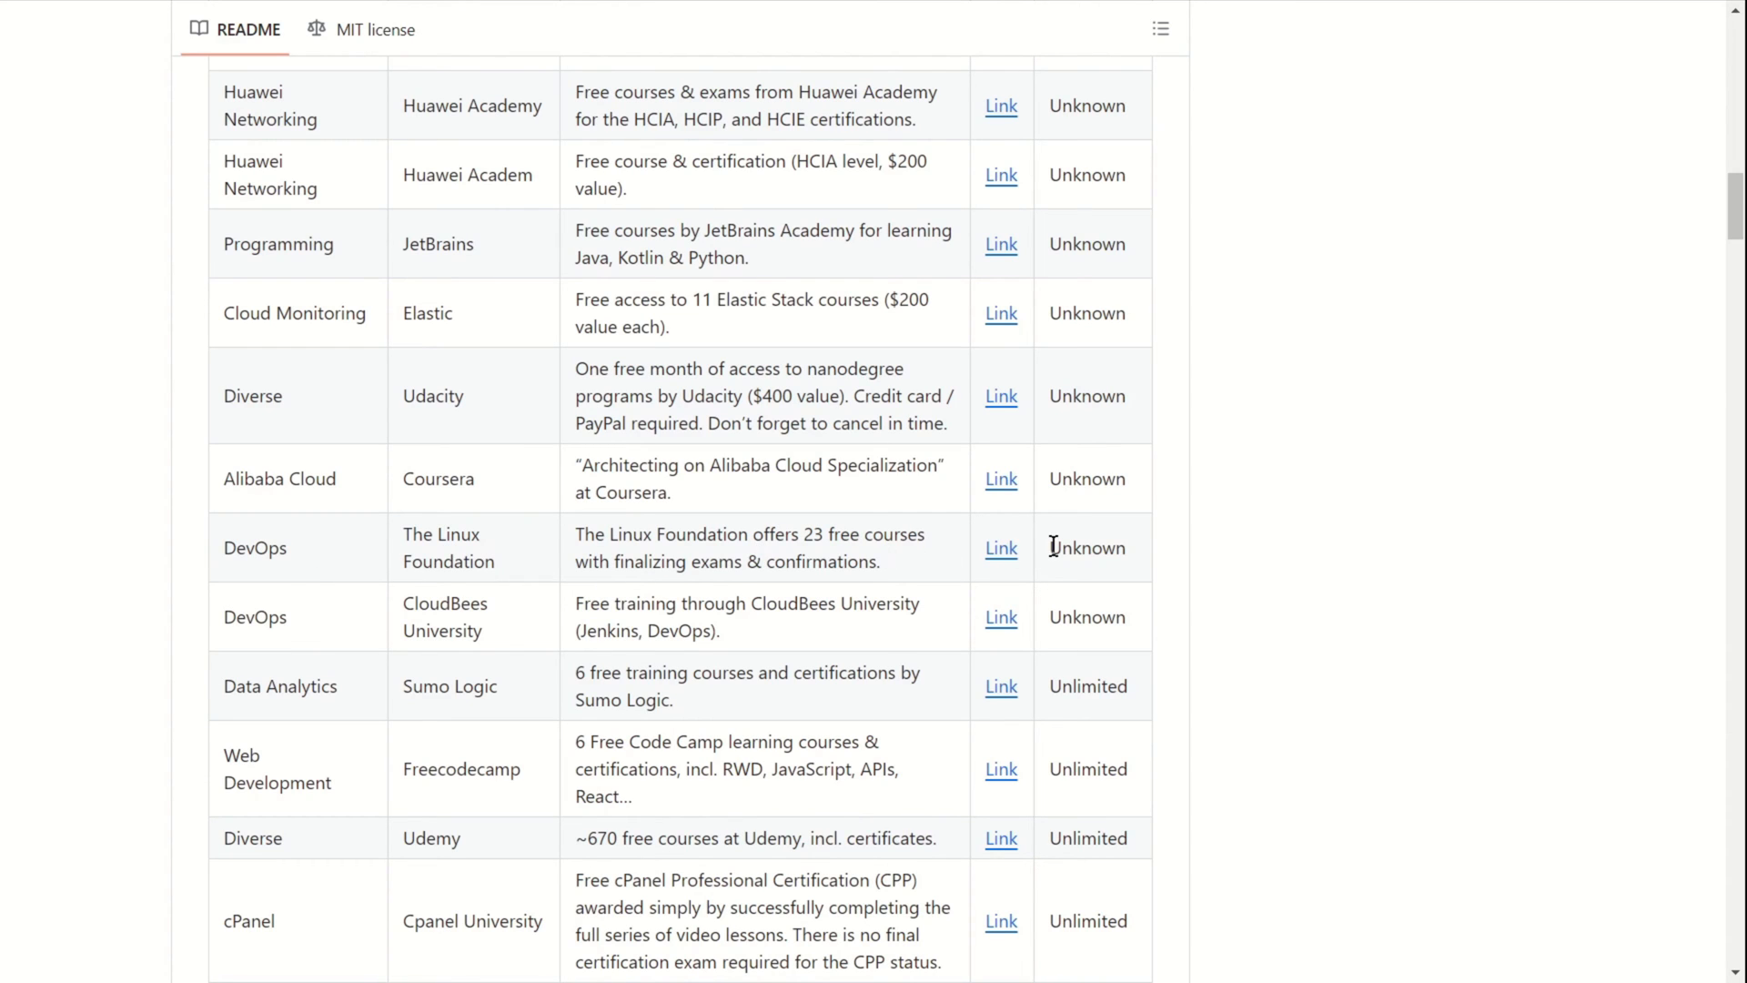
- Follow the Link in The Linux Foundation DevOps row to its free courses offer
{"action": "left_click", "coordinate": [1000, 550]}
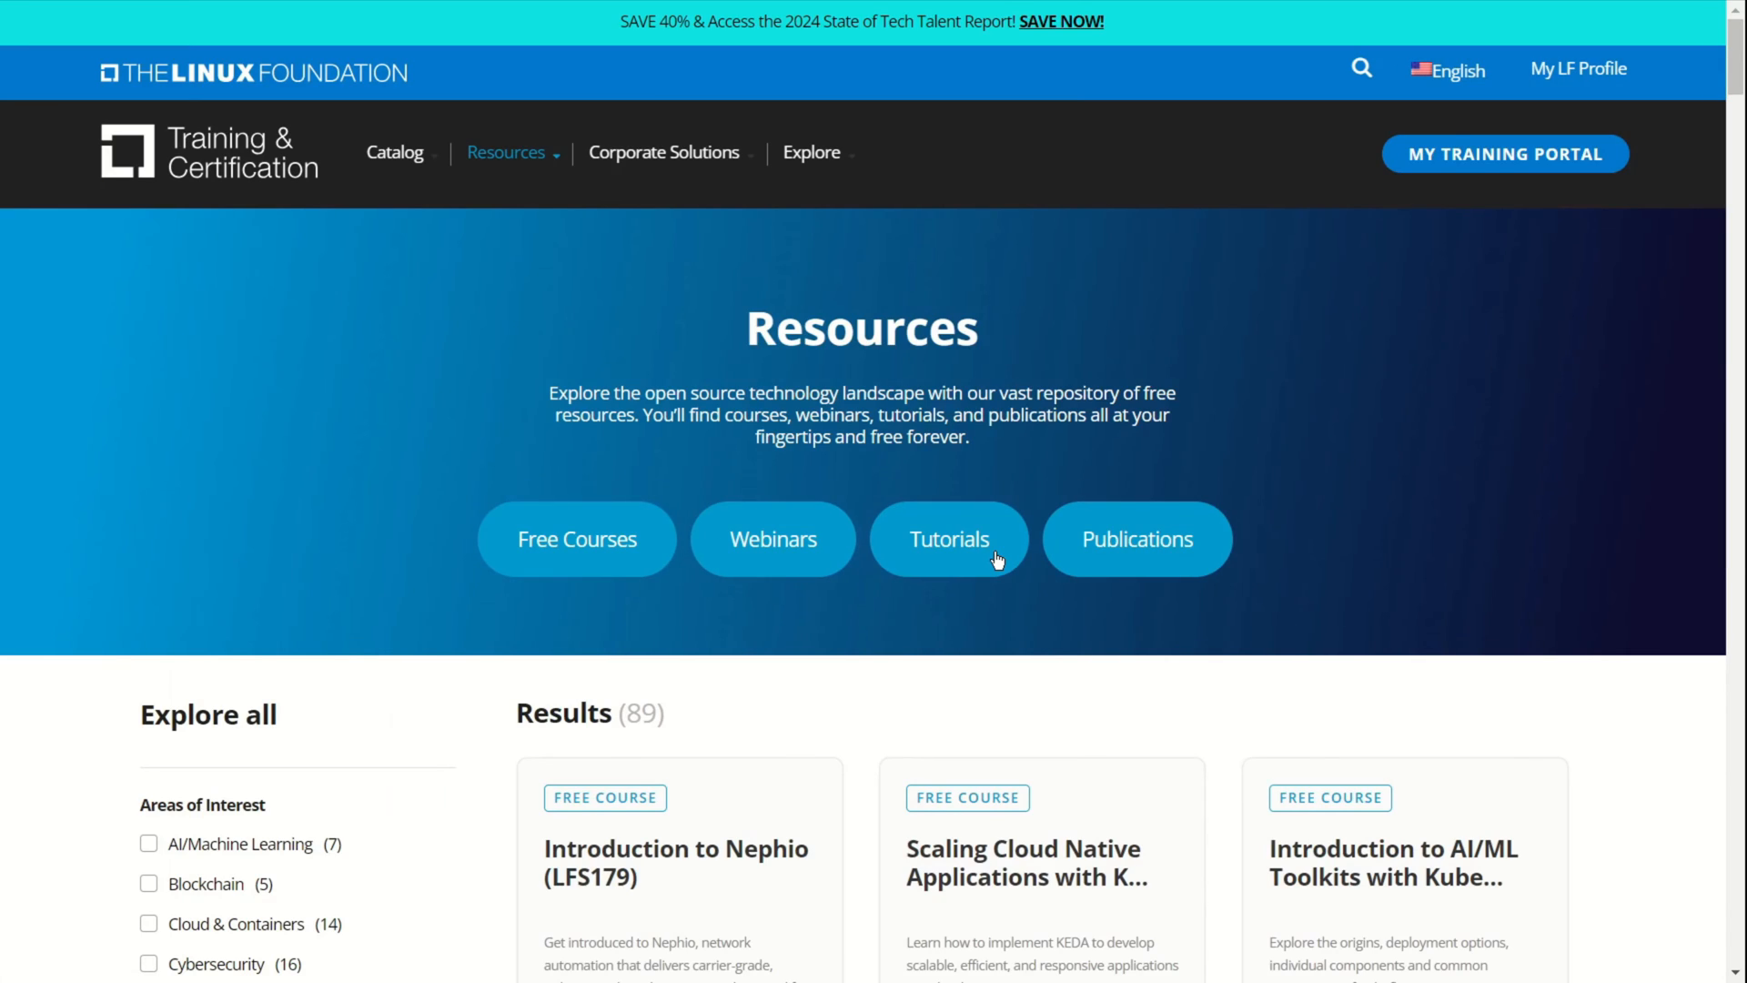
{"action": "scroll", "coordinate": [1189, 621], "scroll_direction": "down", "scroll_amount": 2}
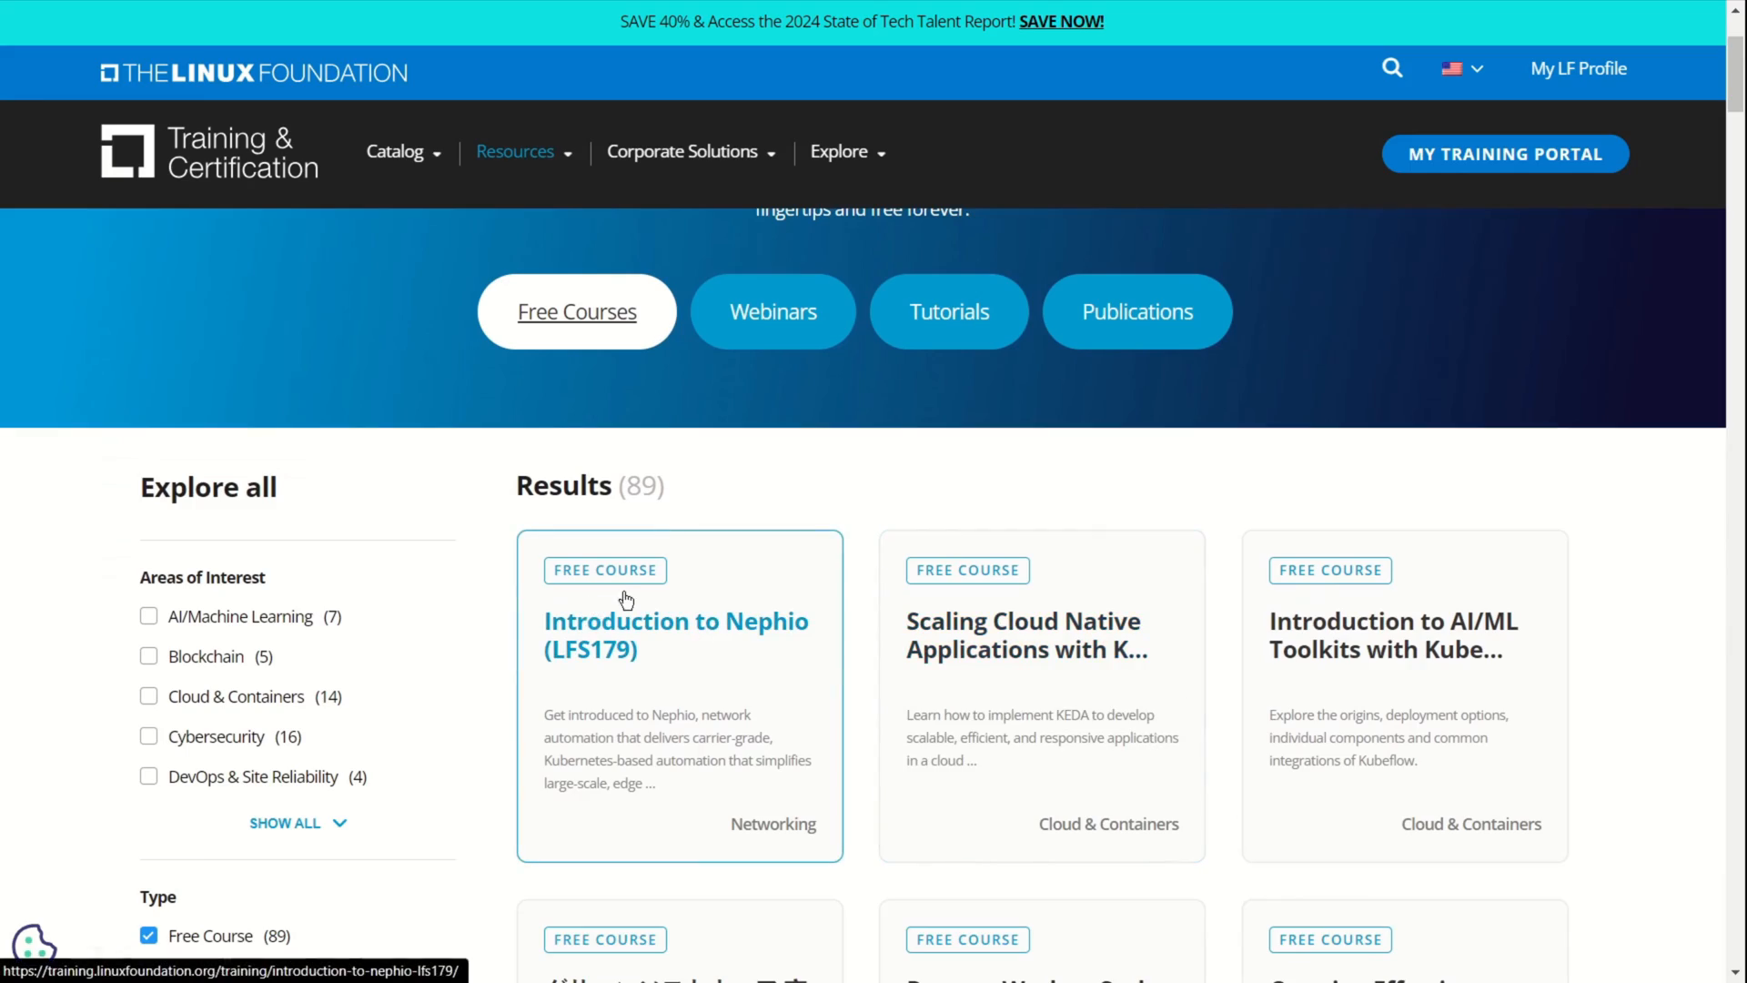
{"action": "scroll", "coordinate": [1475, 449], "scroll_direction": "down", "scroll_amount": 3}
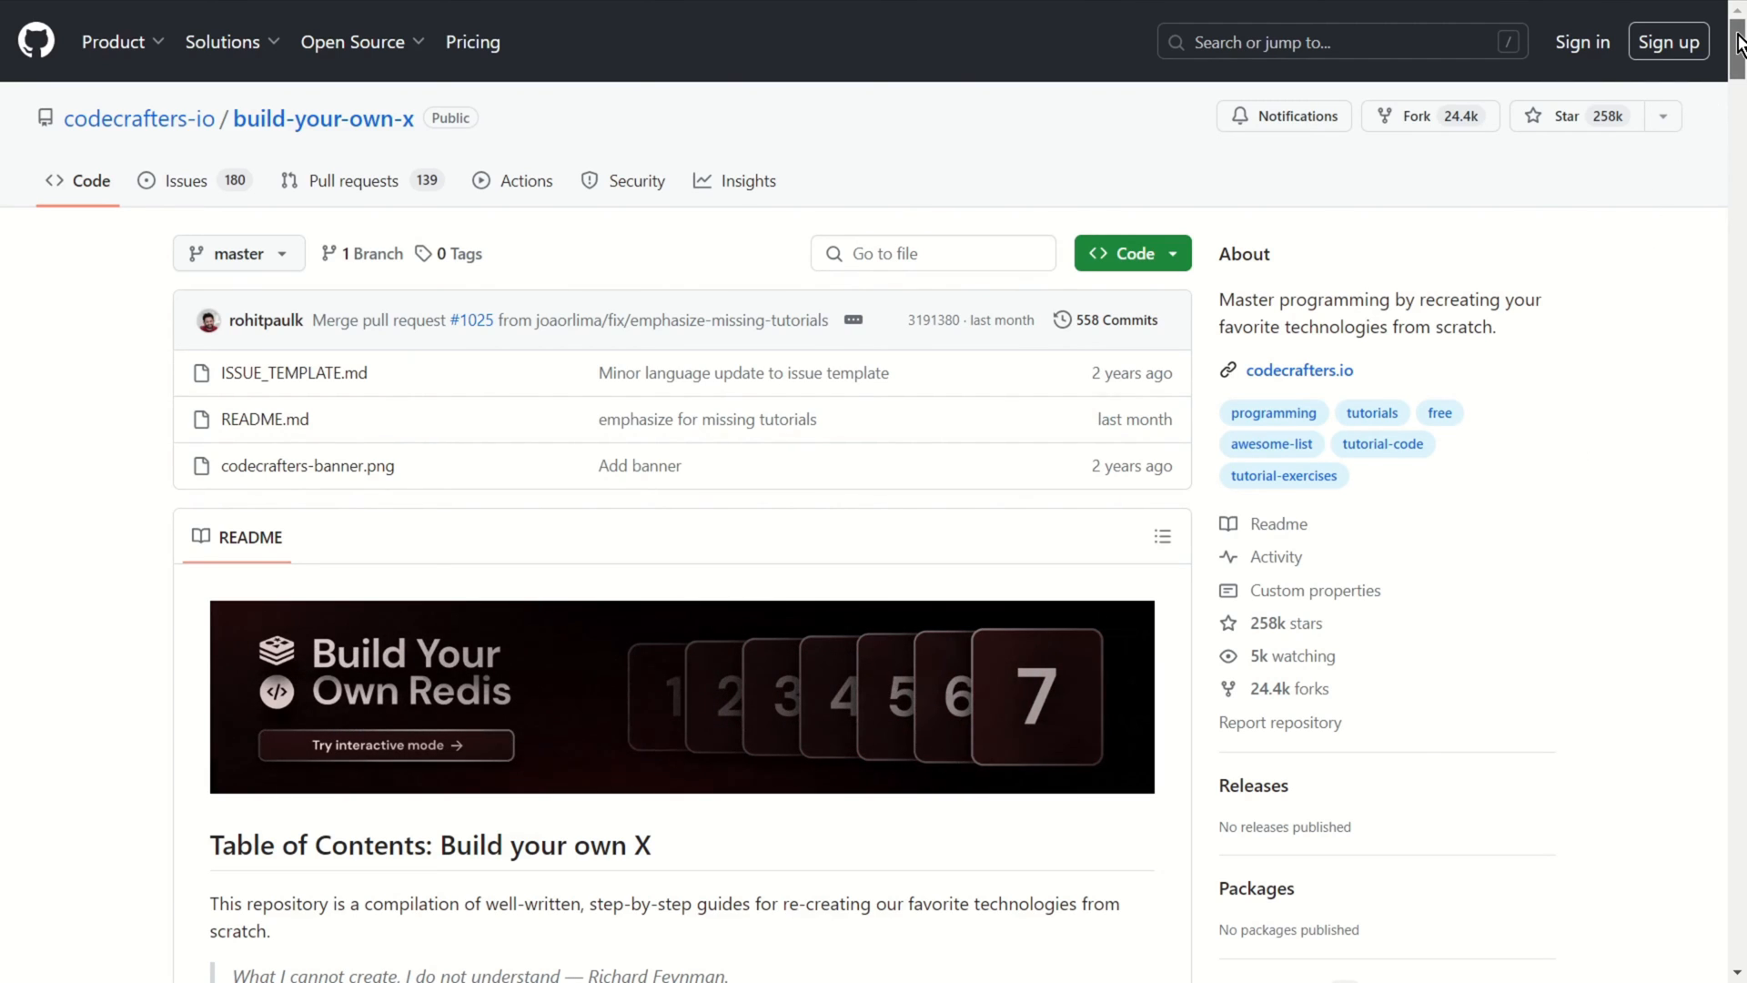
{"action": "left_click_drag", "start_coordinate": [1741, 39], "coordinate": [1741, 253]}
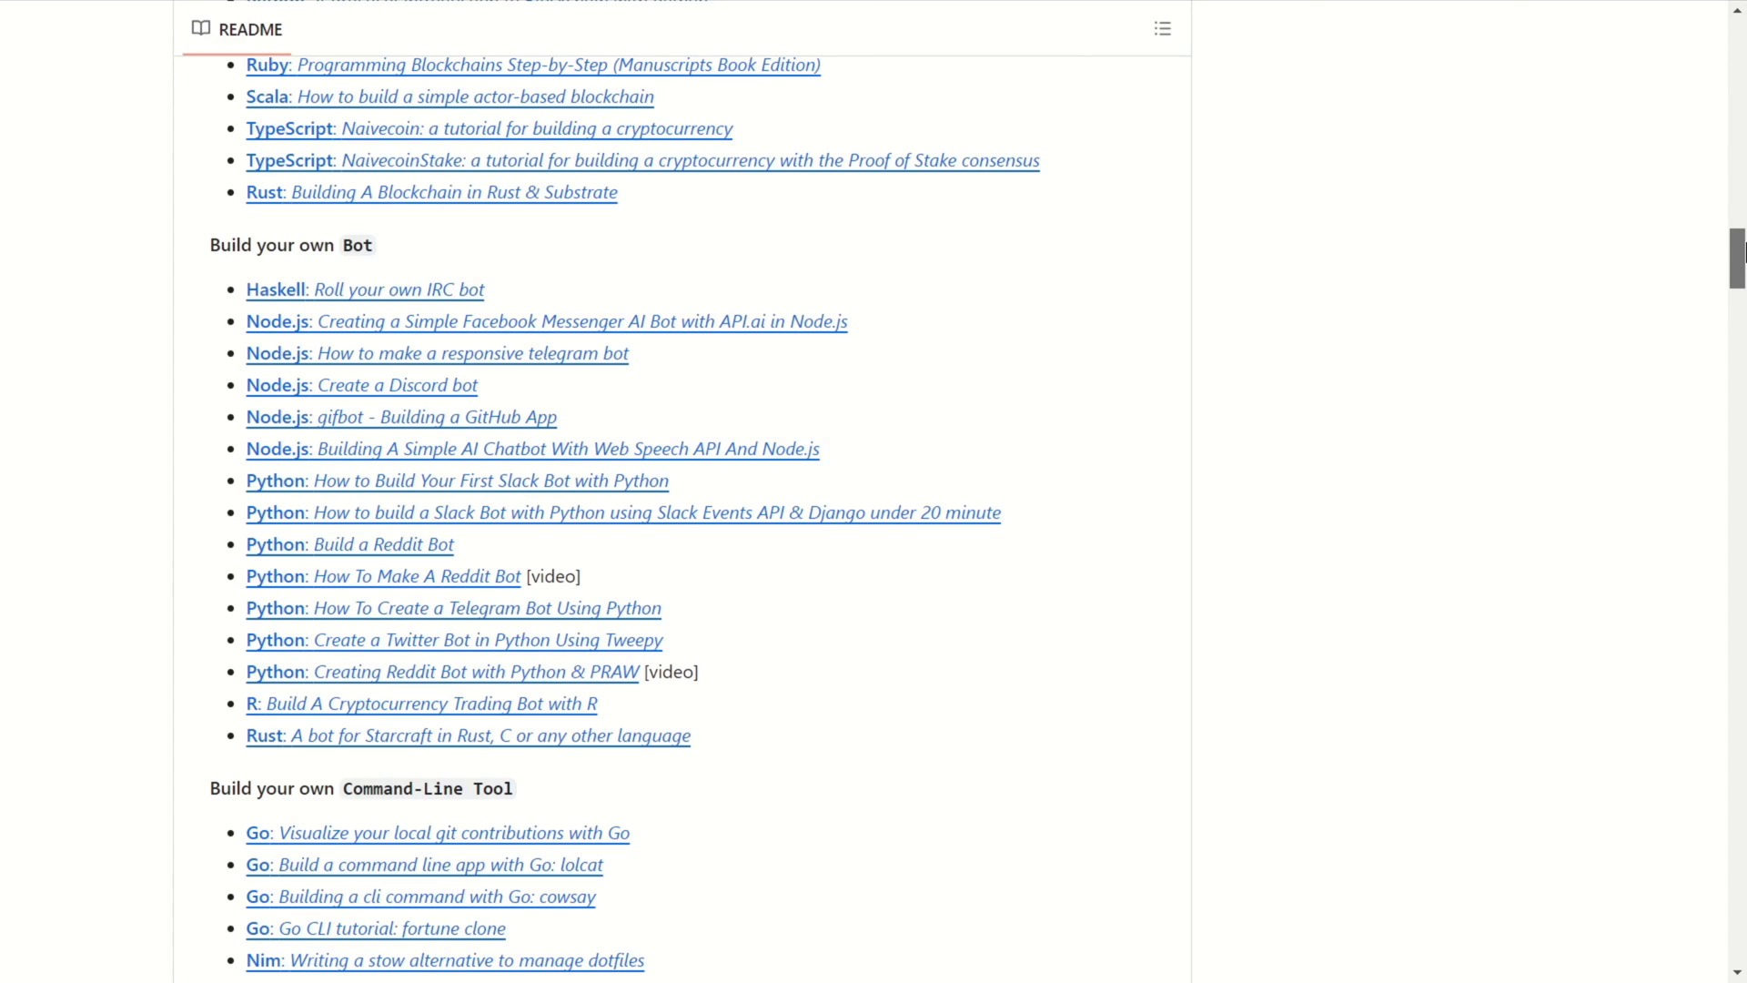
{"action": "left_click_drag", "start_coordinate": [1741, 253], "coordinate": [1741, 258]}
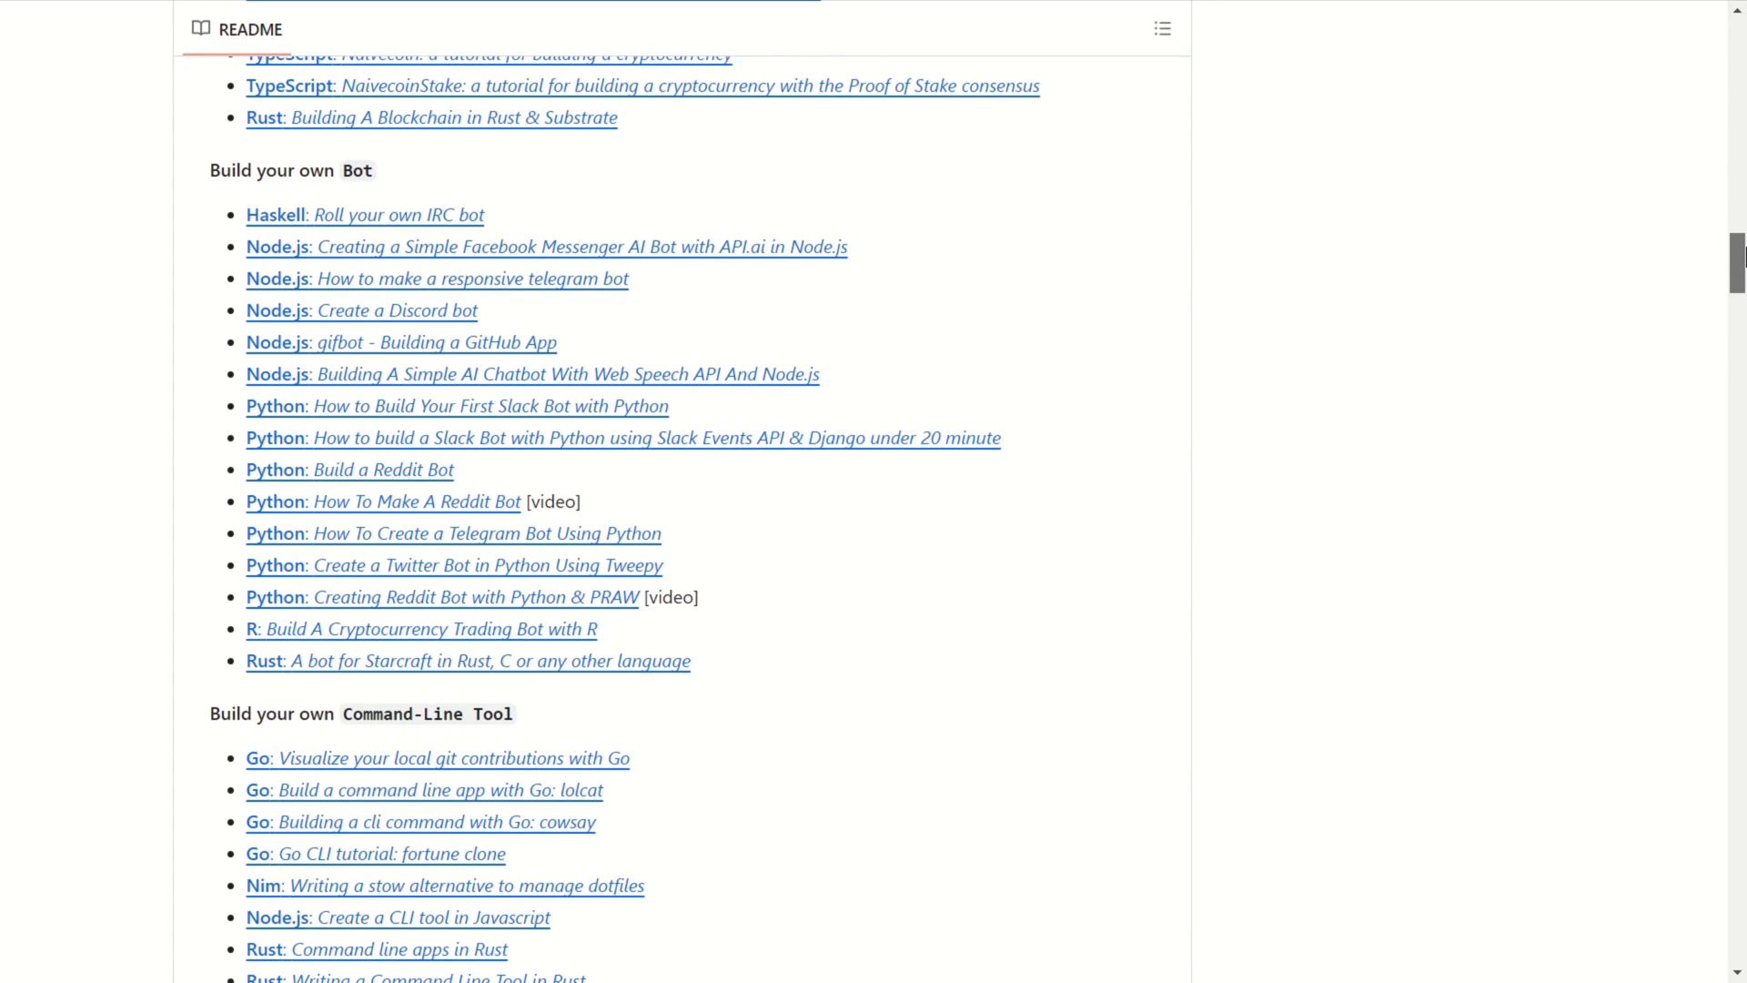
{"action": "left_click_drag", "start_coordinate": [1741, 256], "coordinate": [1741, 341]}
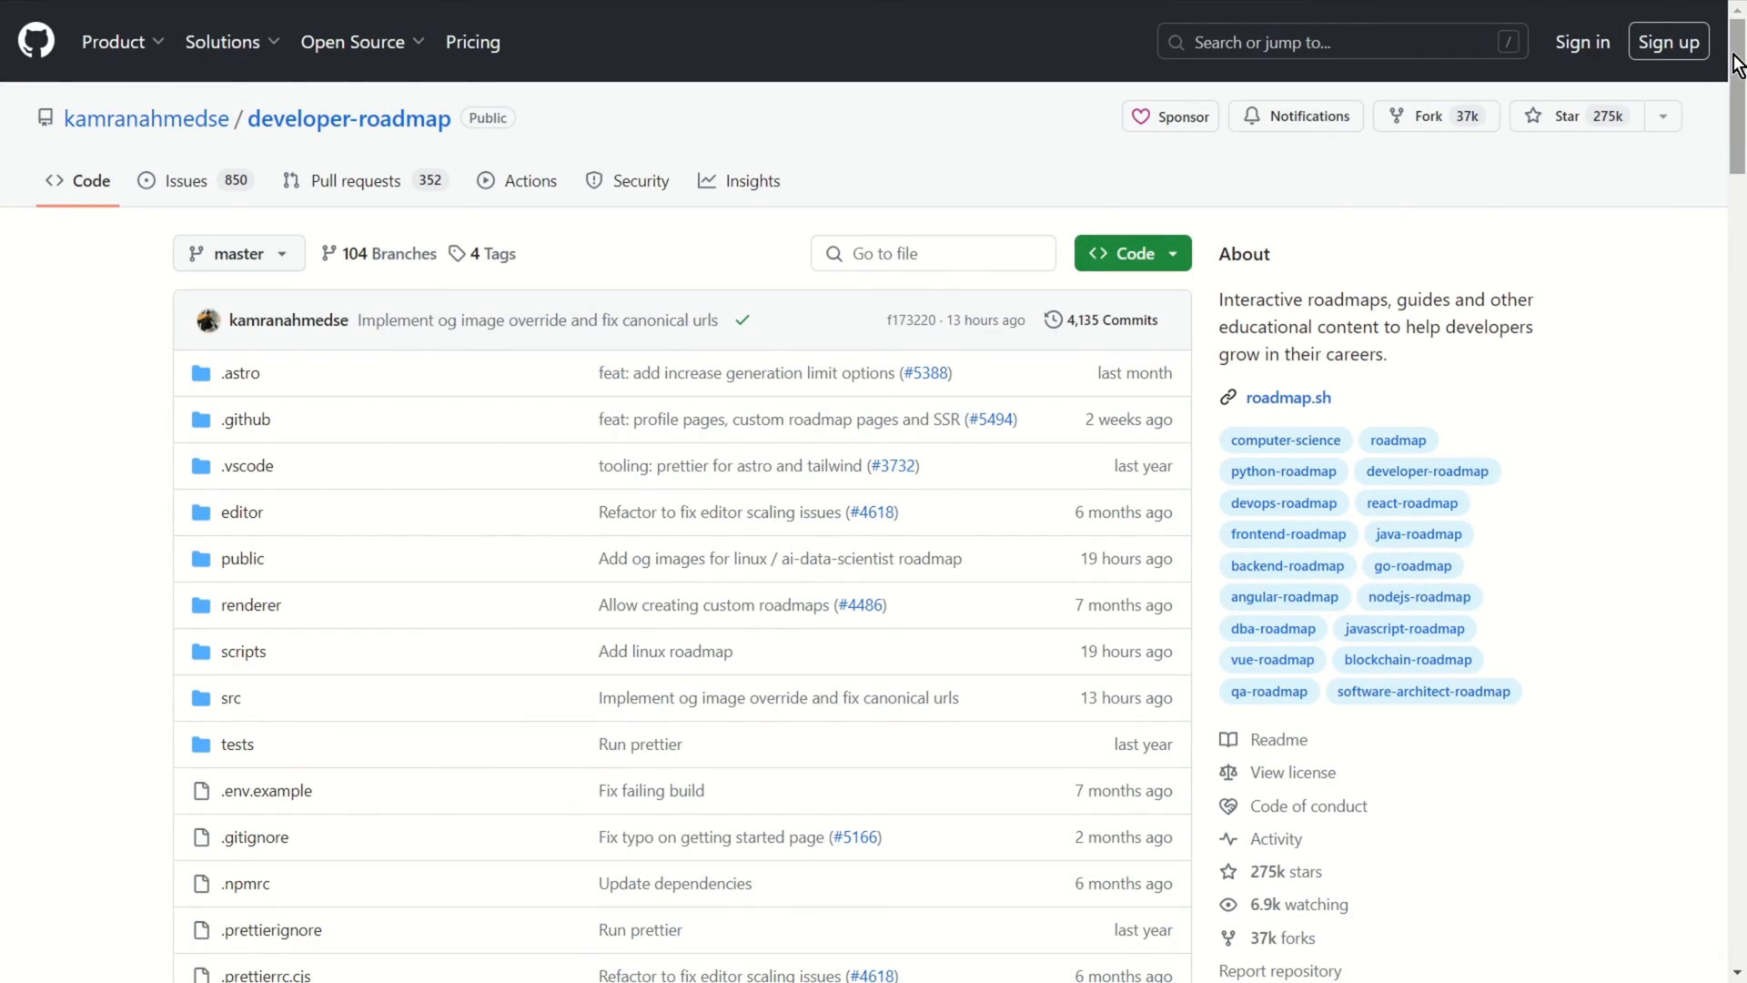
{"action": "left_click_drag", "start_coordinate": [1739, 60], "coordinate": [1739, 398]}
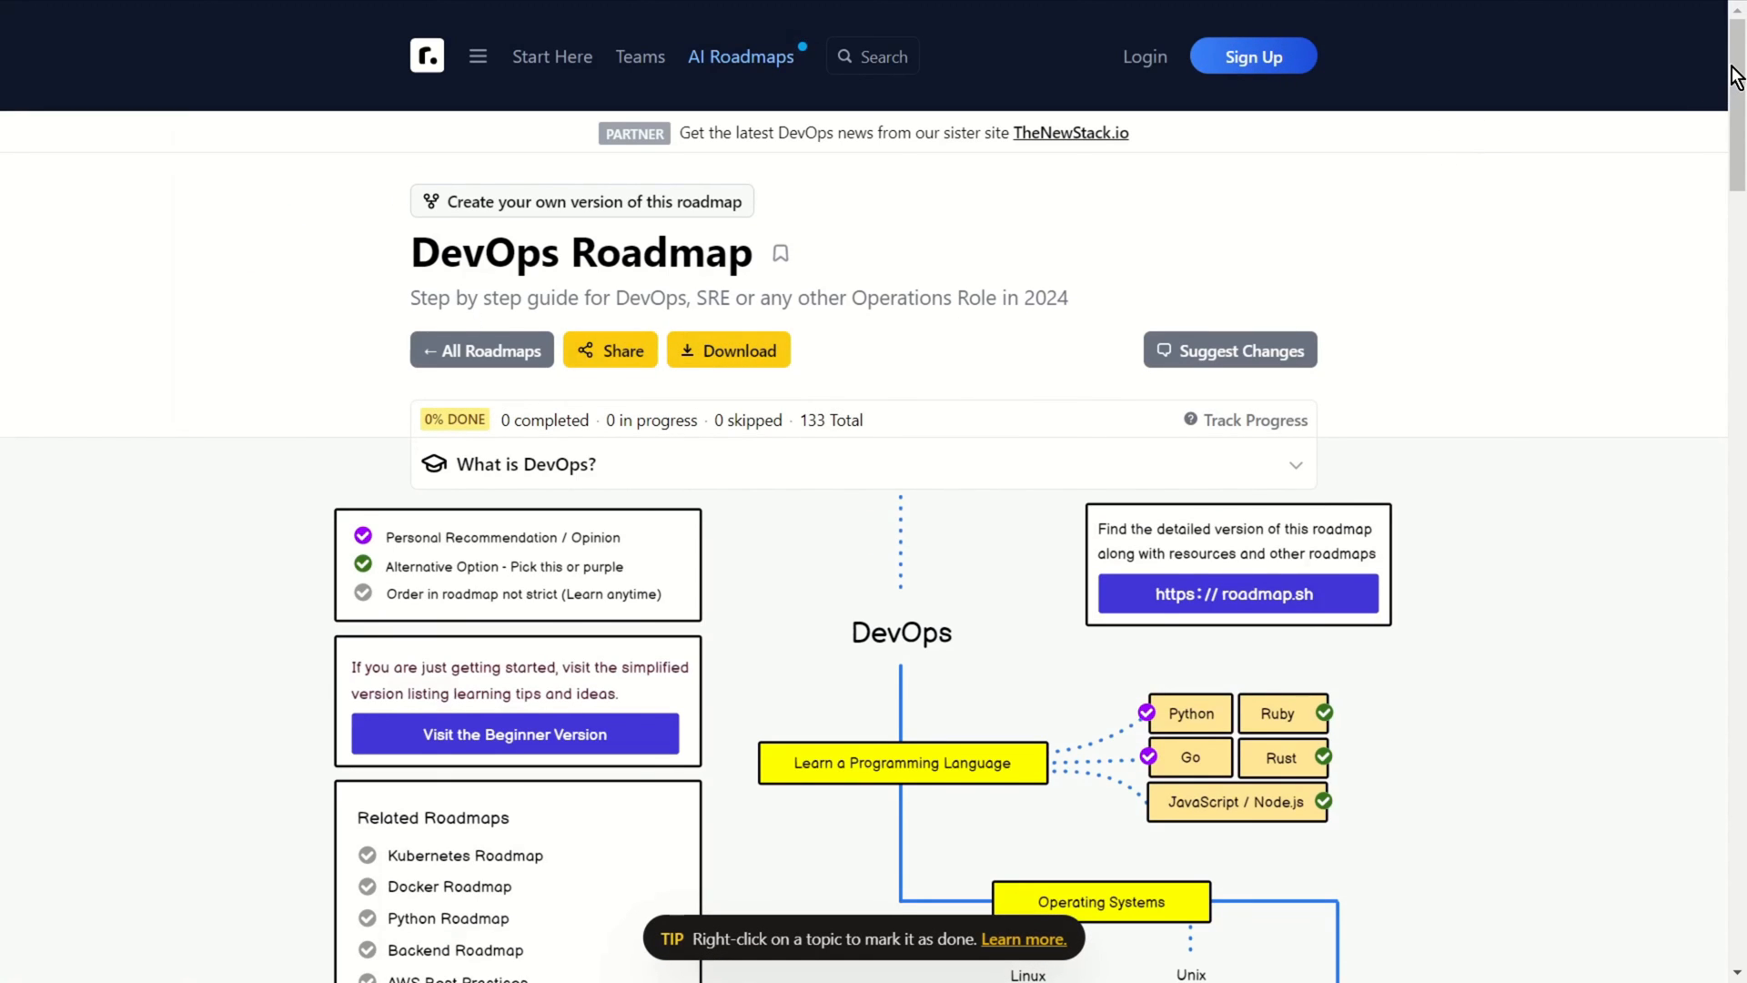
{"action": "left_click_drag", "start_coordinate": [1739, 83], "coordinate": [1738, 232]}
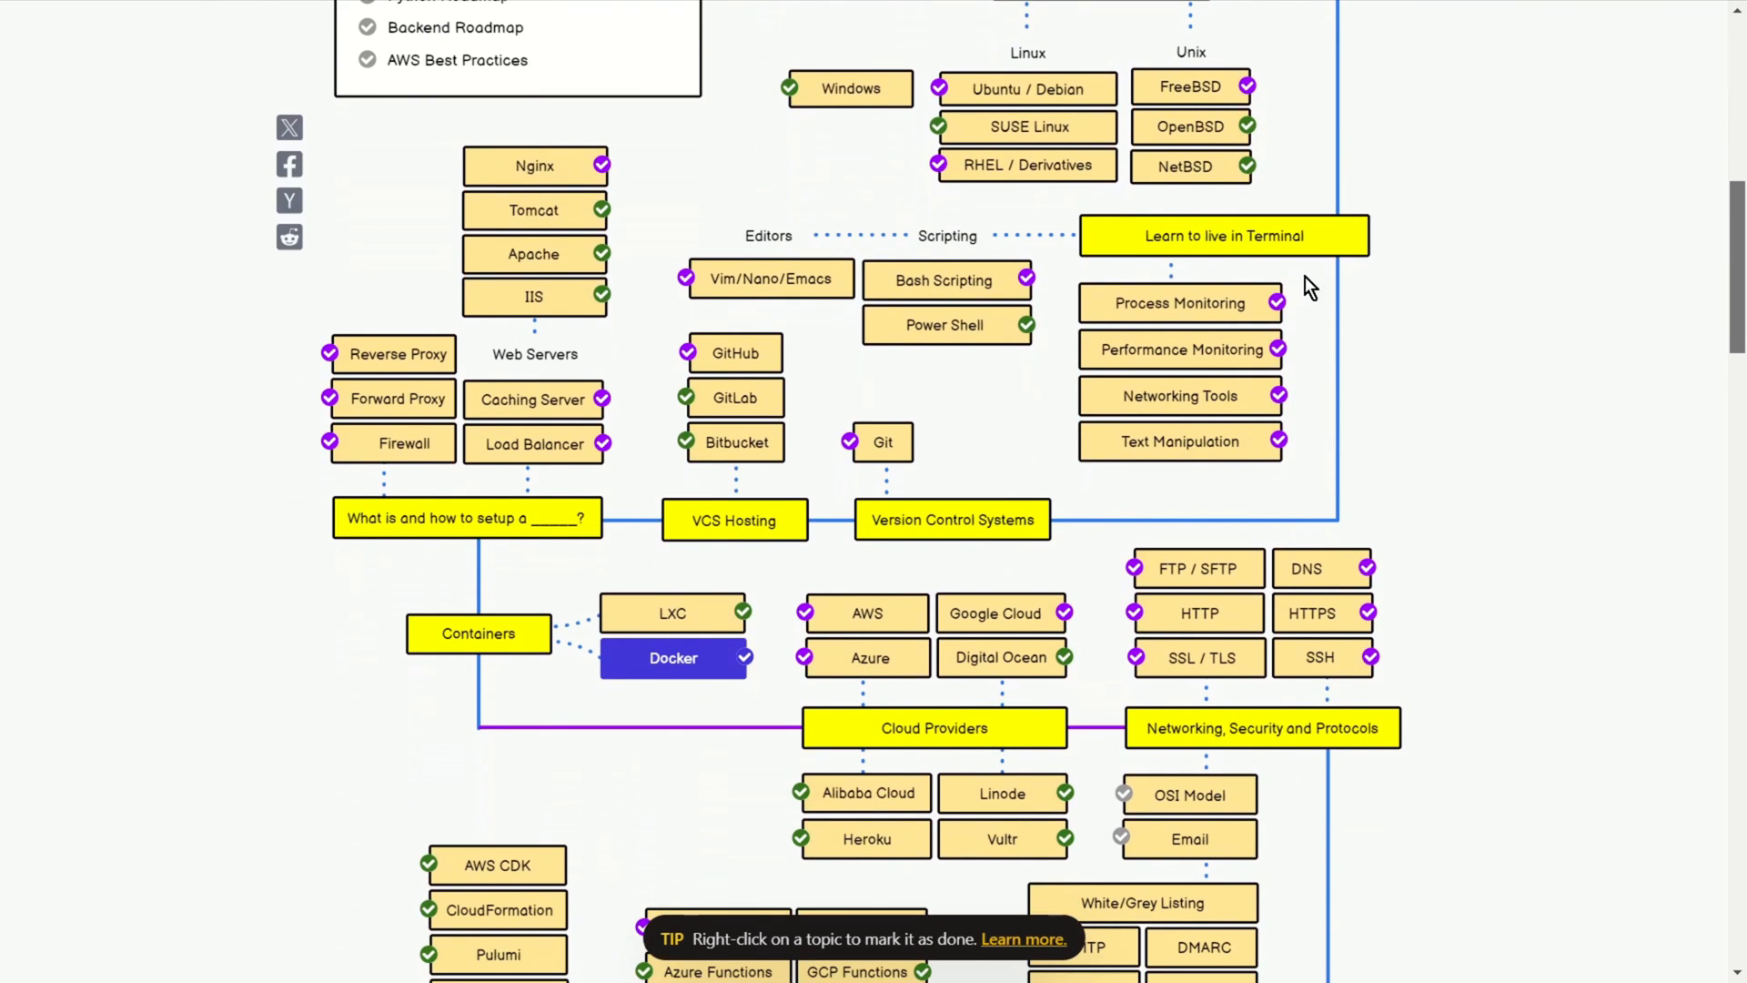
- View the Process Monitoring topic details, close them and go to the DevOps roadmap page
{"action": "left_click", "coordinate": [1179, 304]}
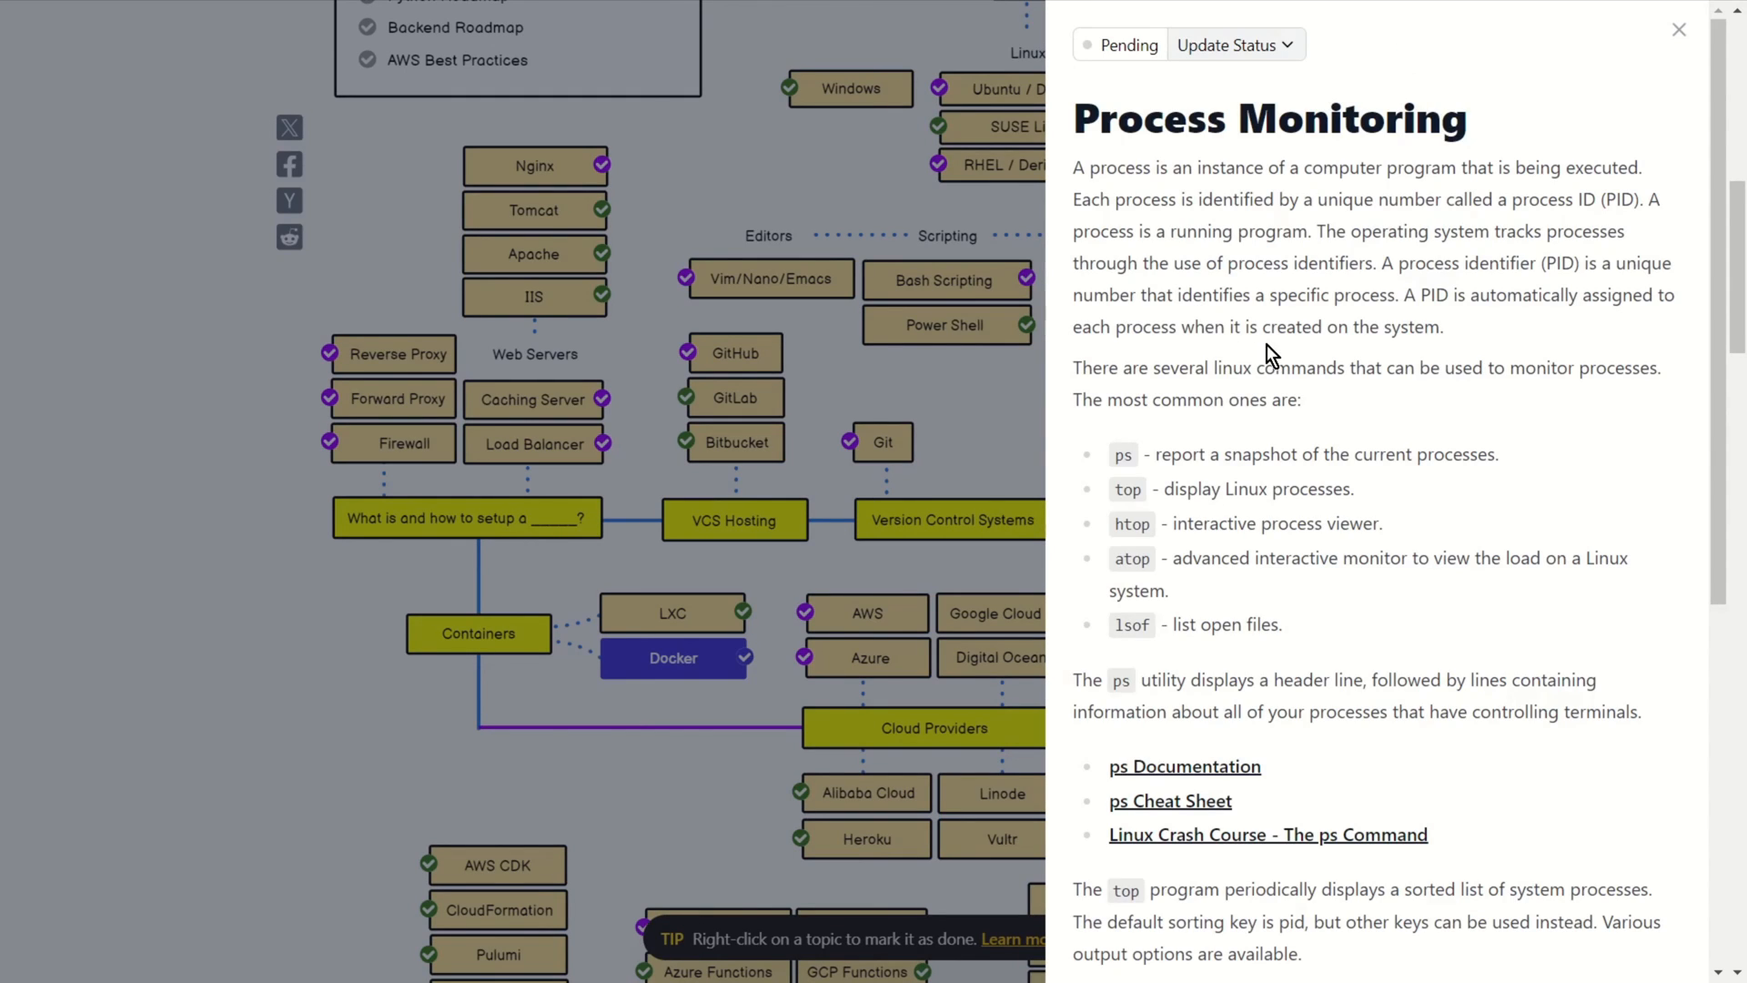
{"action": "scroll", "coordinate": [1365, 410], "scroll_direction": "down", "scroll_amount": 3}
{"action": "scroll", "coordinate": [1583, 328], "scroll_direction": "down", "scroll_amount": 2}
{"action": "key", "text": "Escape"}
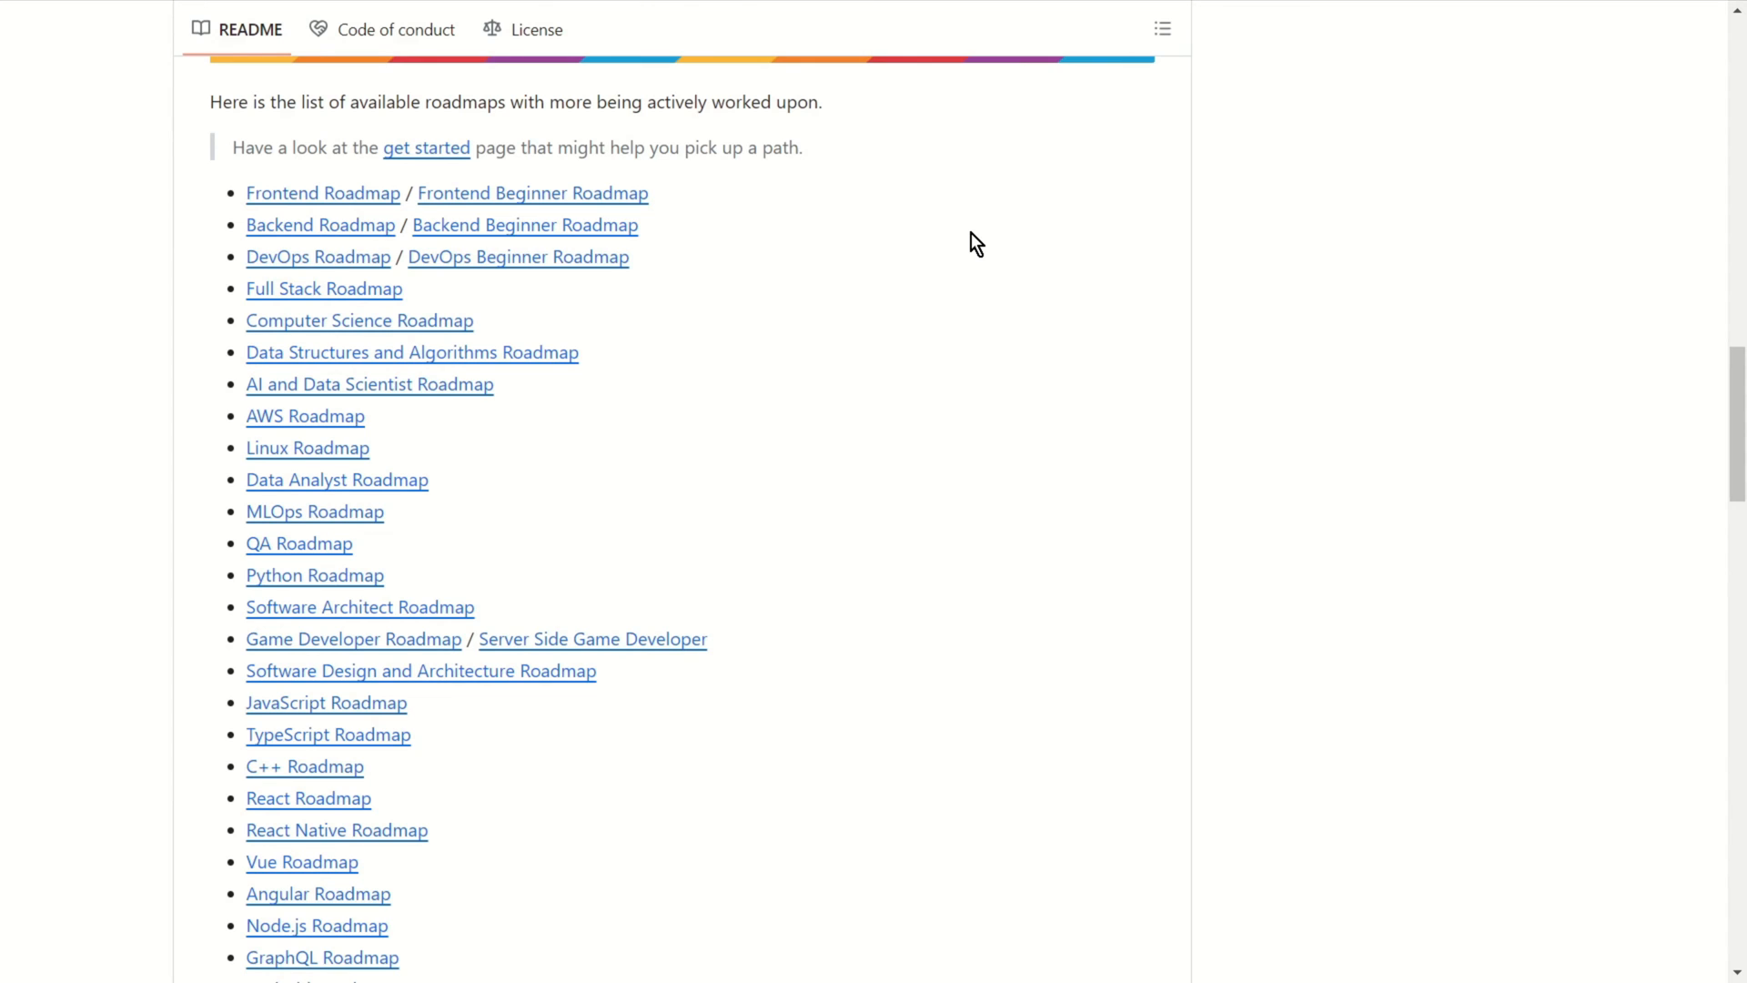
{"action": "left_click", "coordinate": [316, 257]}
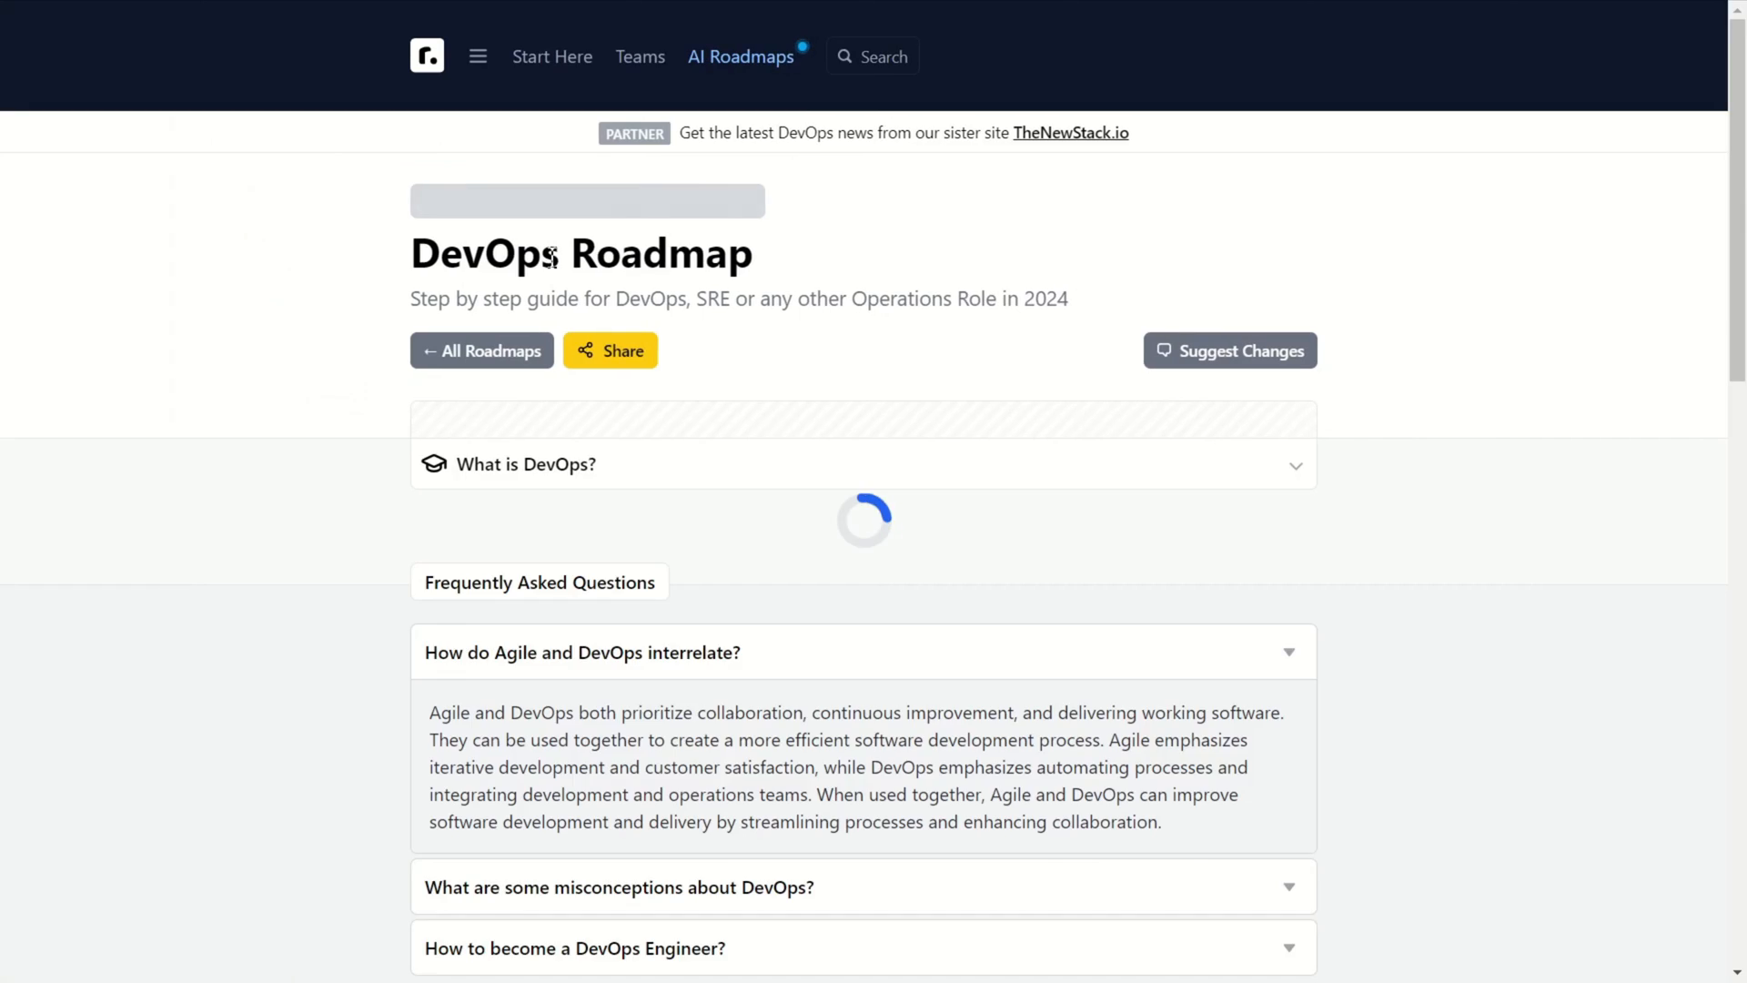
{"action": "left_click_drag", "start_coordinate": [1736, 61], "coordinate": [1734, 246]}
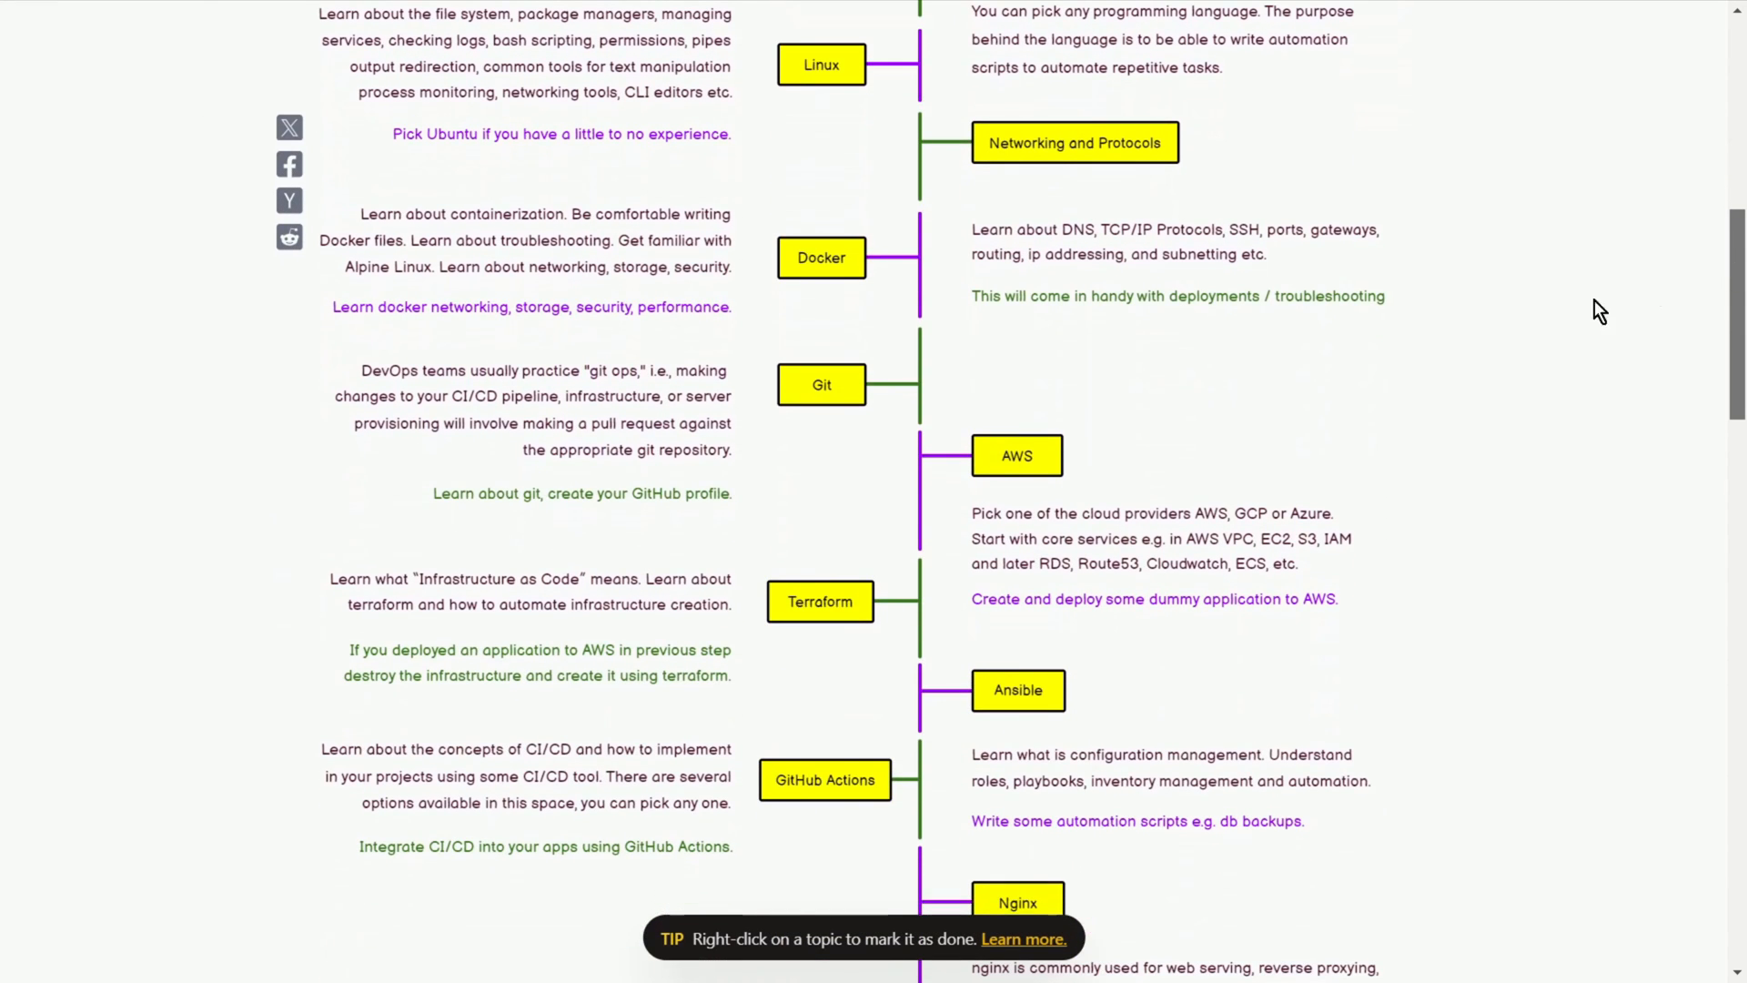
- View the AWS topic details and its AWS Cloud Essentials learning resource
{"action": "left_click", "coordinate": [1041, 457]}
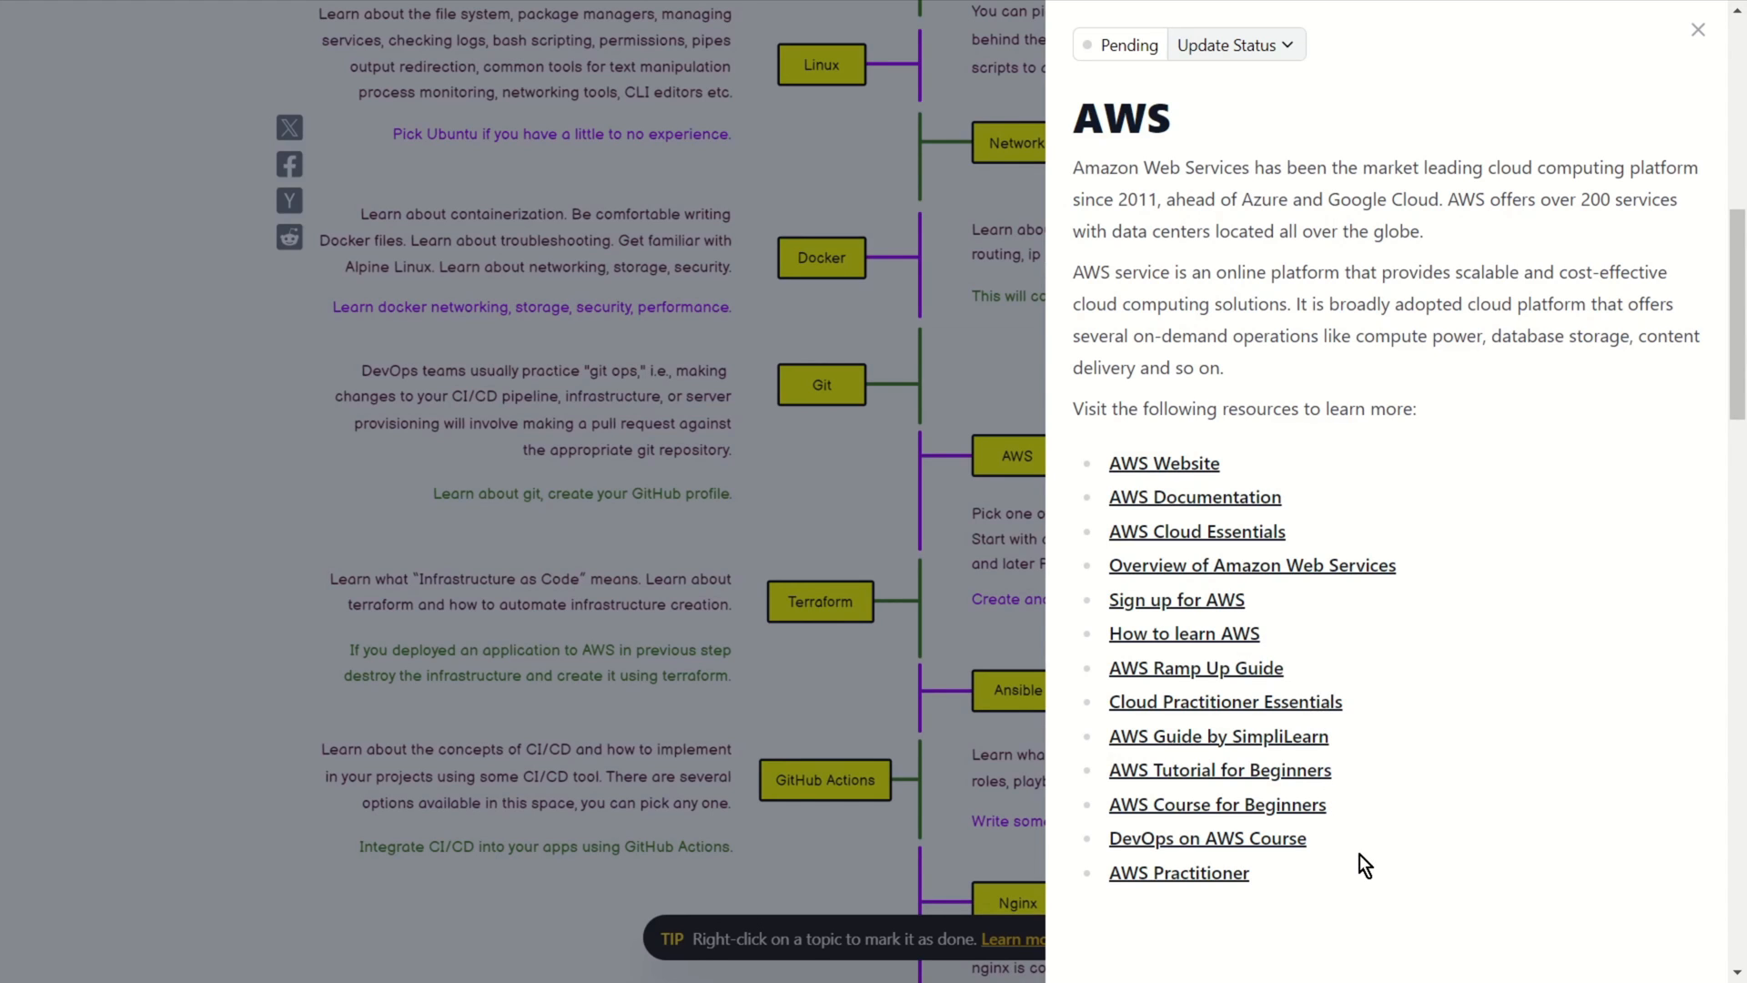
{"action": "left_click", "coordinate": [1210, 532]}
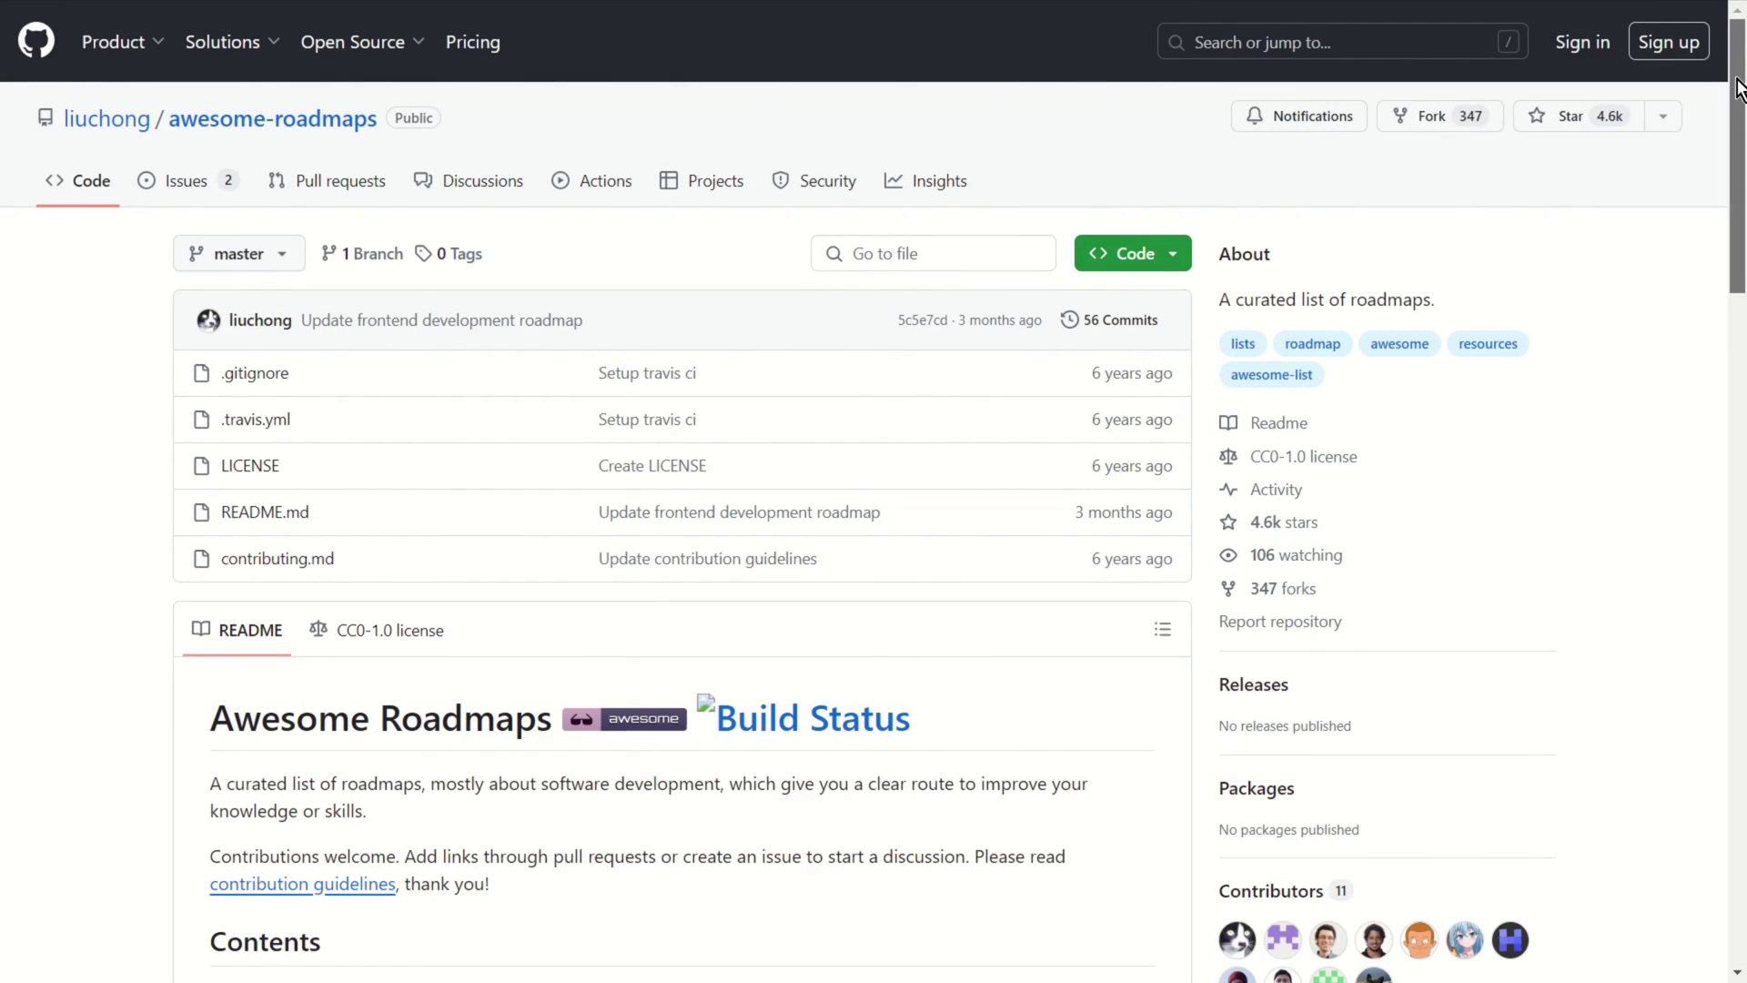
{"action": "left_click_drag", "start_coordinate": [1739, 86], "coordinate": [1734, 424]}
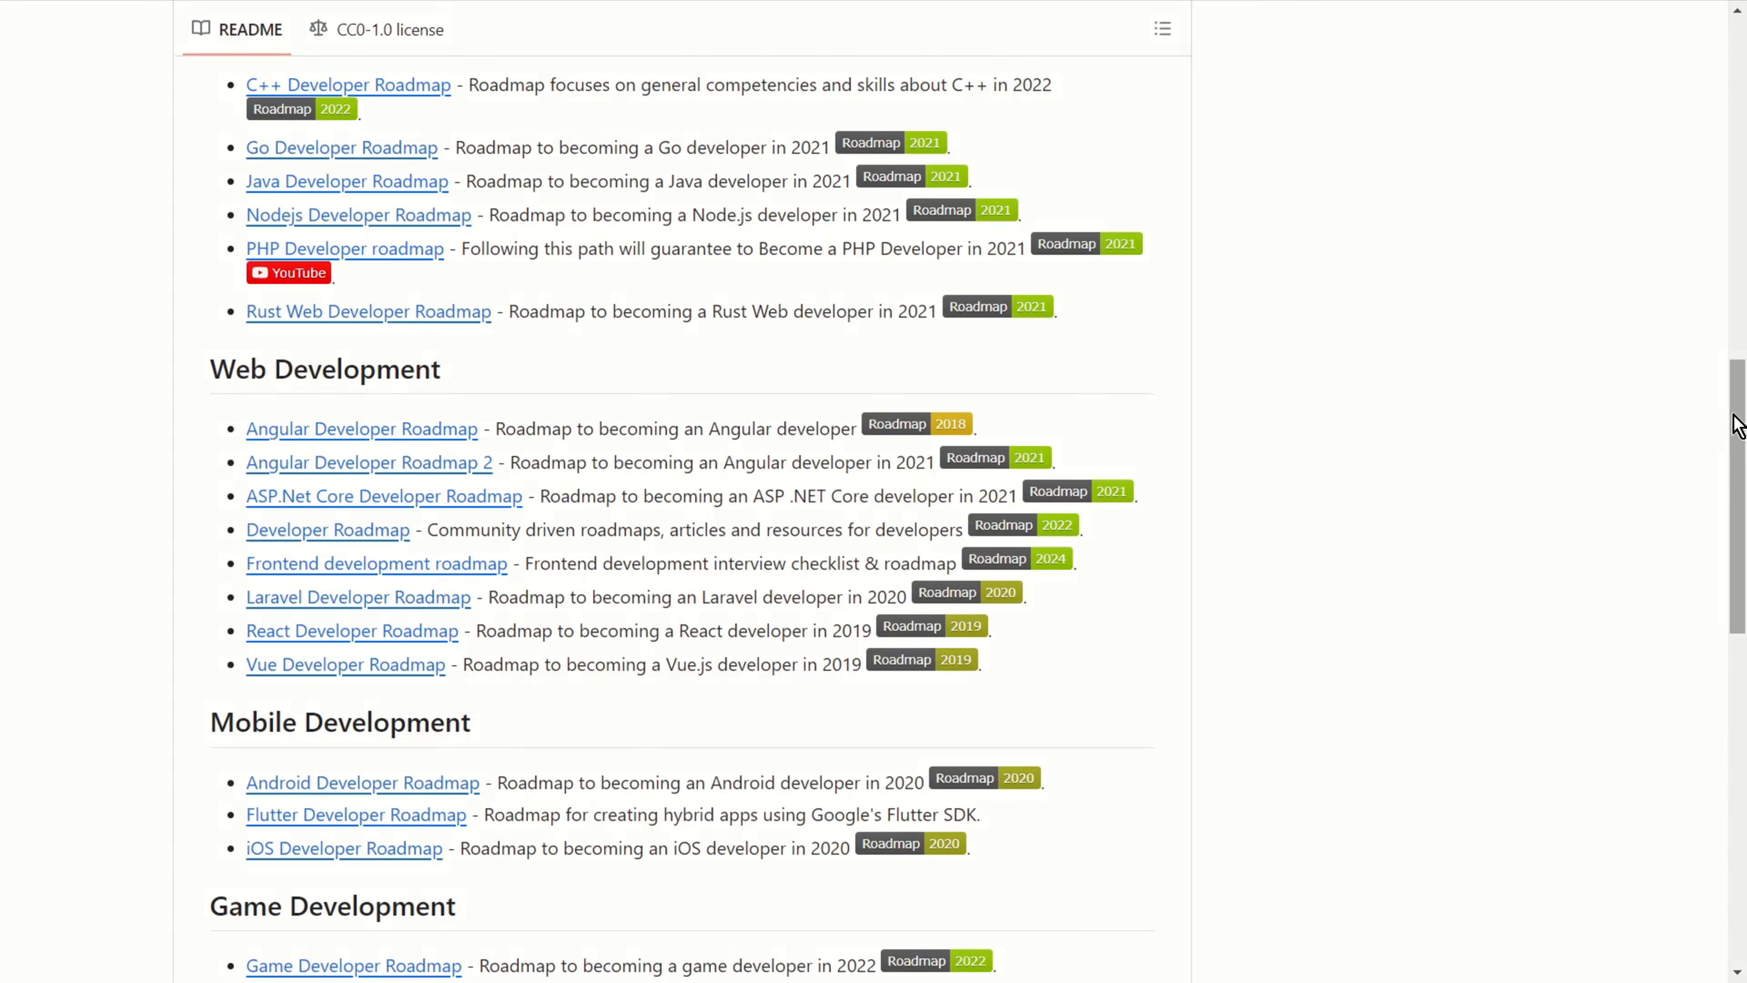
{"action": "left_click_drag", "start_coordinate": [1736, 420], "coordinate": [1690, 645]}
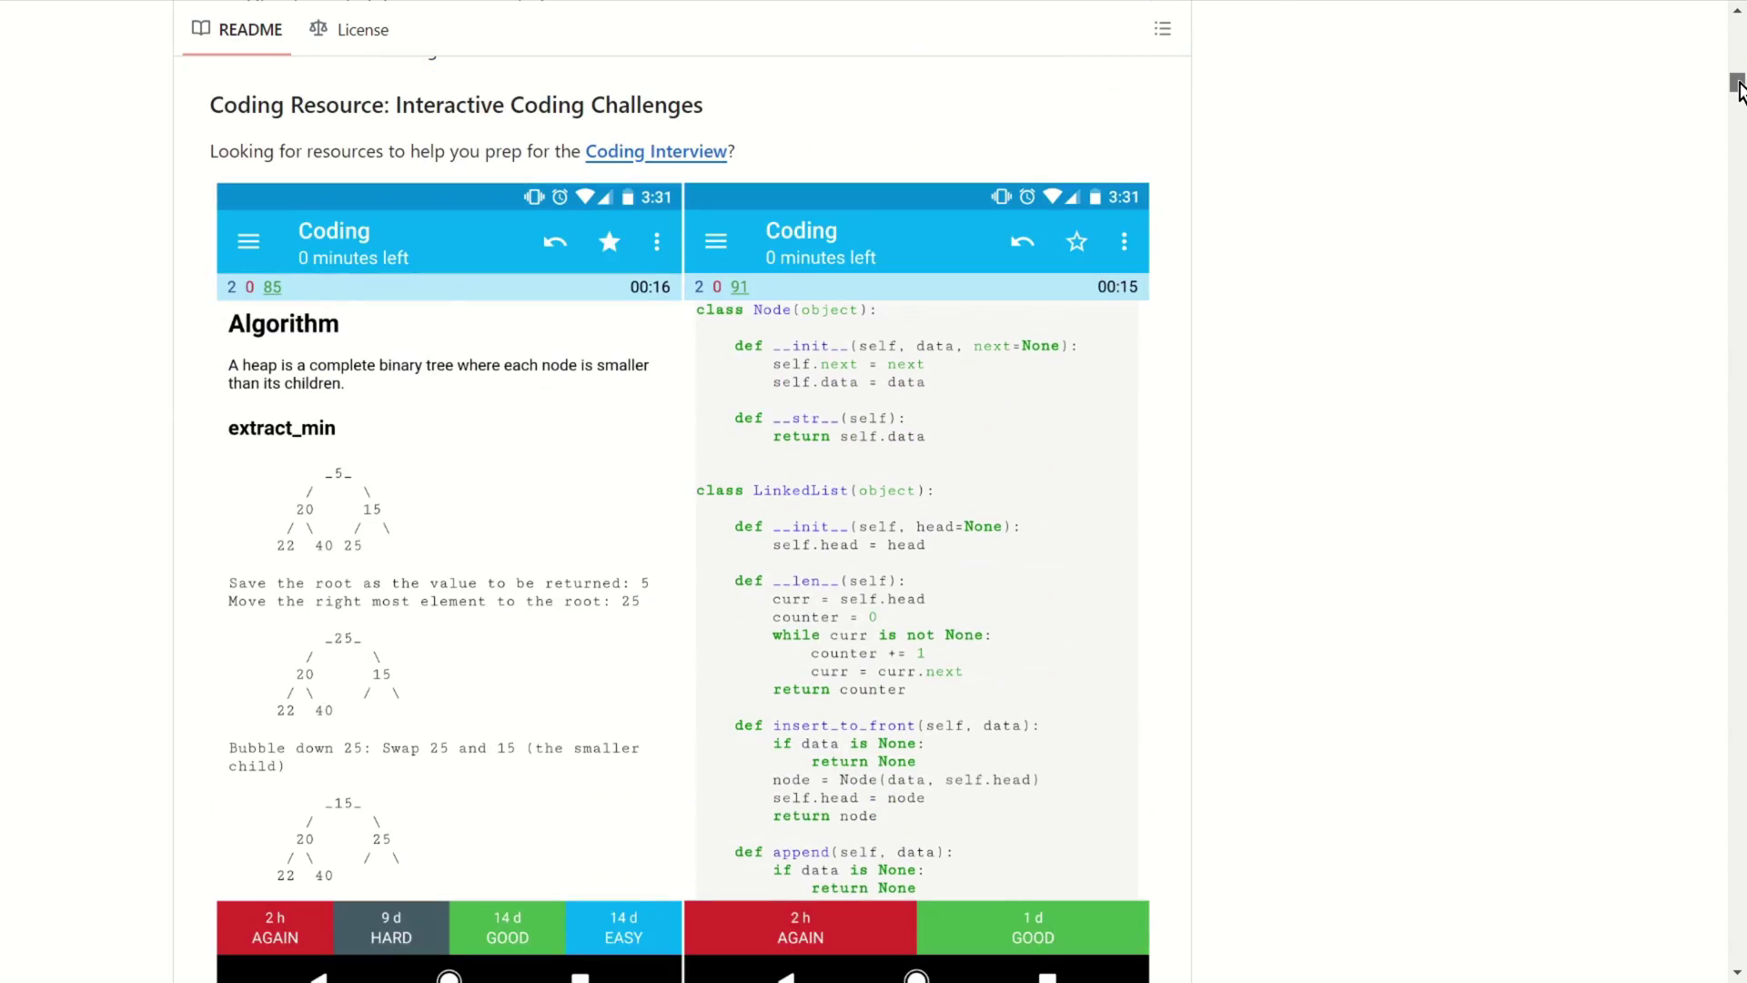
{"action": "left_click_drag", "start_coordinate": [1738, 88], "coordinate": [1740, 107]}
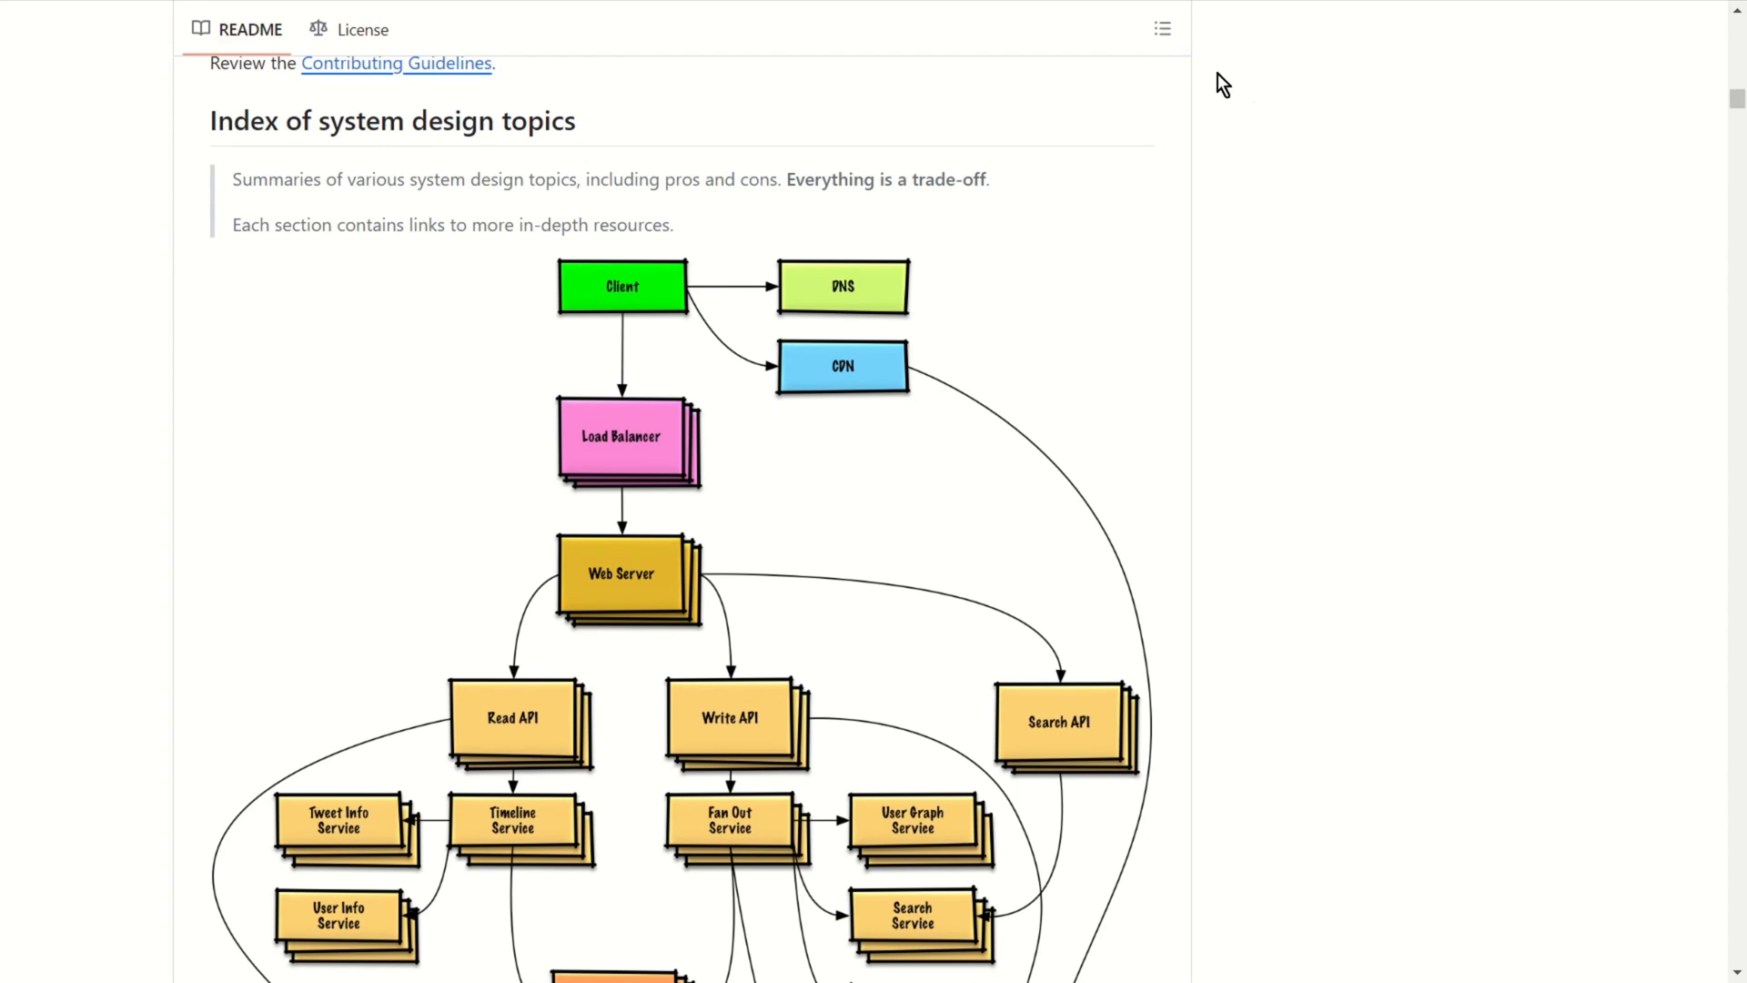
- Show the outline of README headings for the system-design-primer
{"action": "left_click", "coordinate": [1162, 28]}
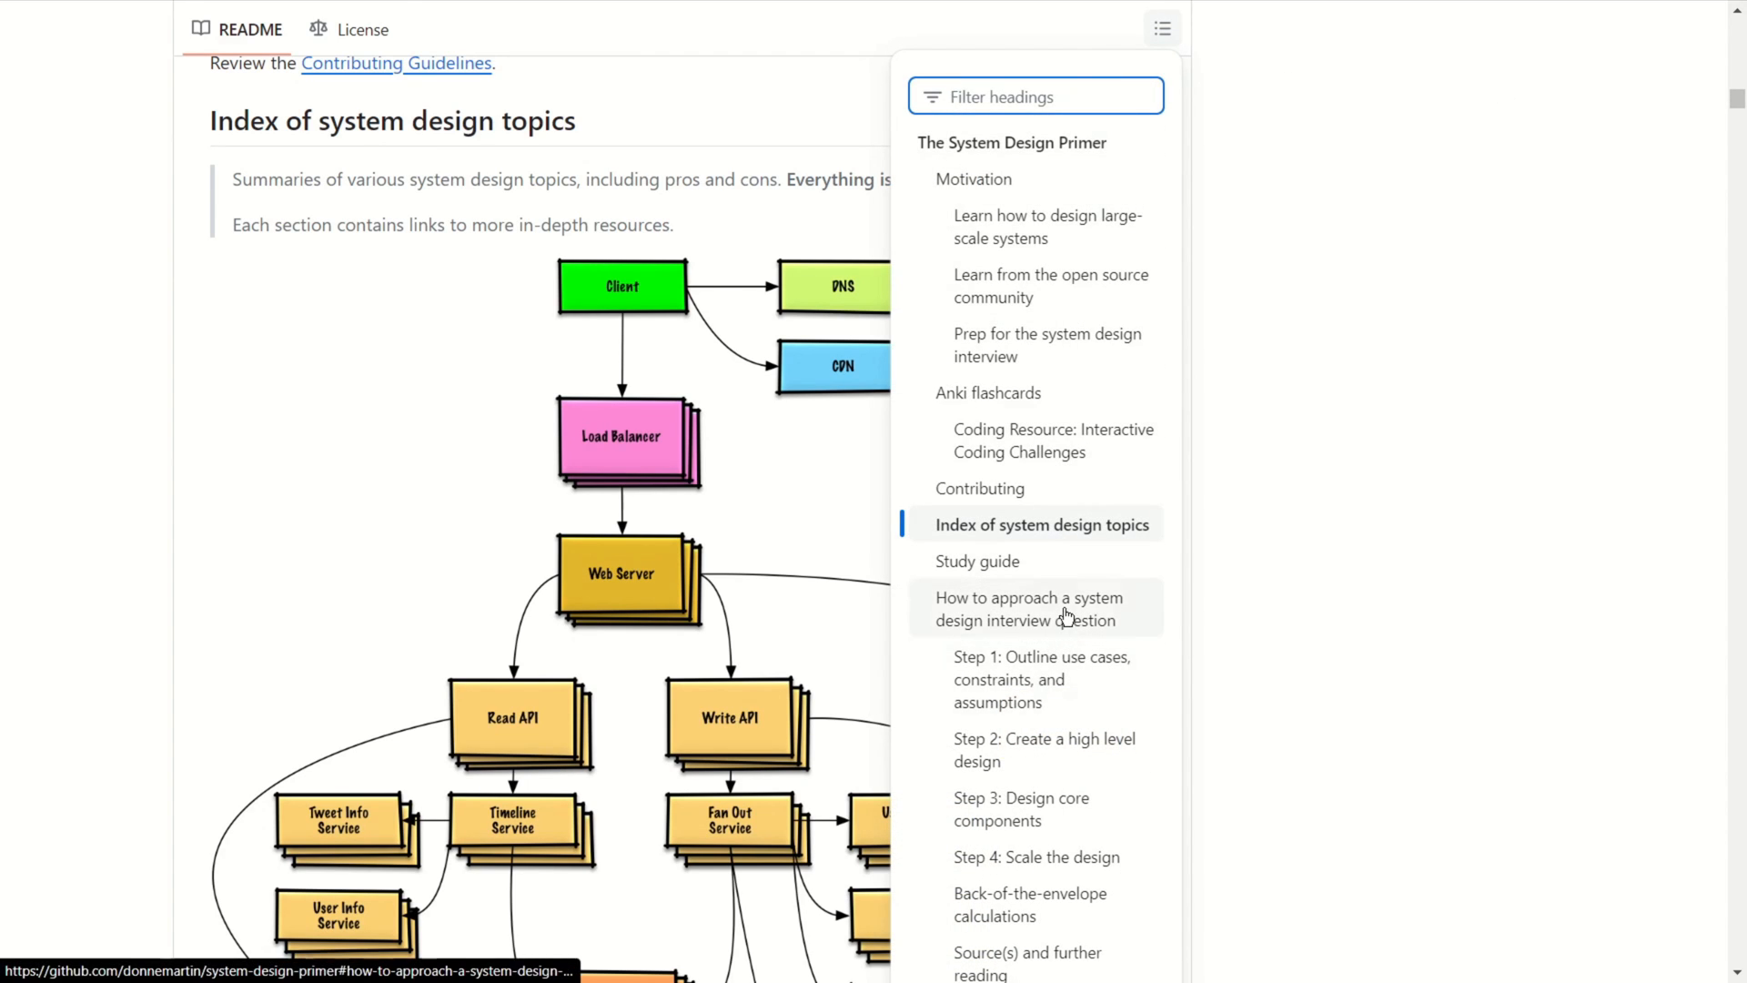
- Jump to the 'How to approach a system design interview question' section and read Steps 1–3
{"action": "left_click", "coordinate": [1010, 625]}
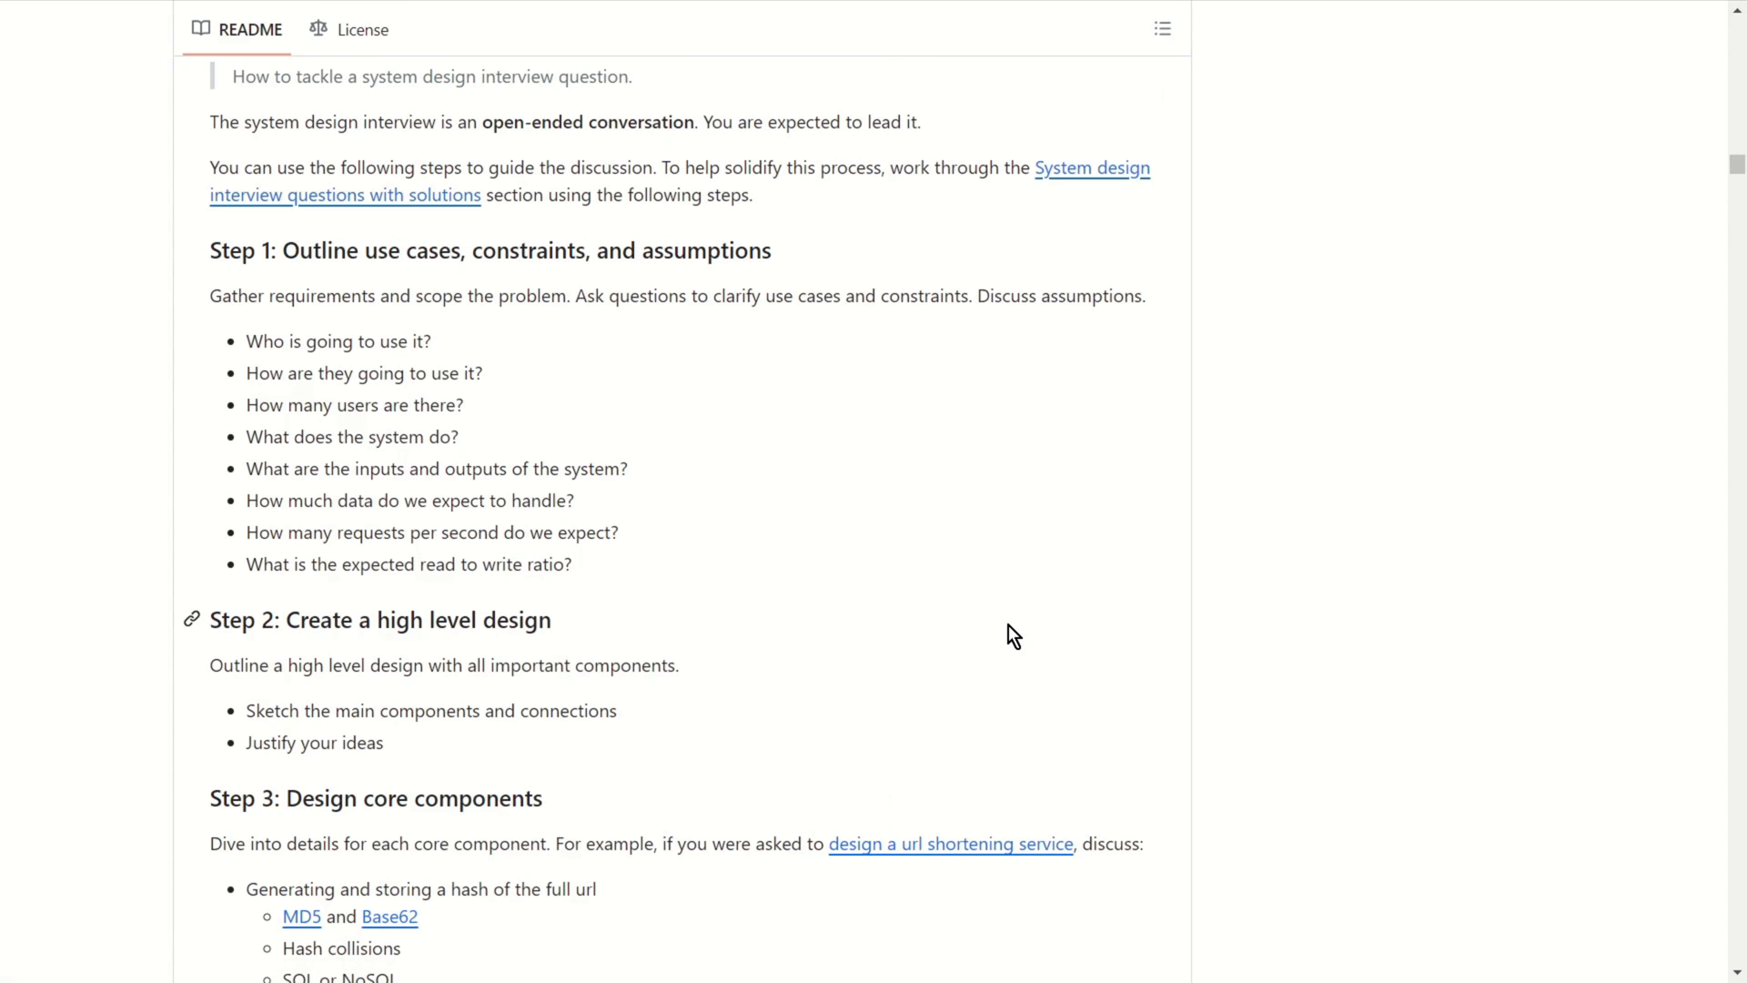